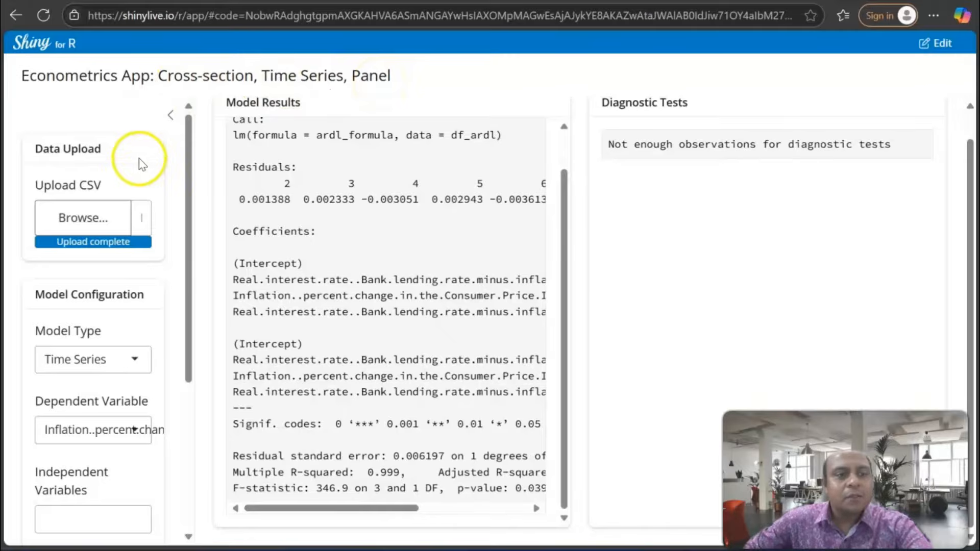
# Upload the dynamic_panel_dataset CSV file from the Downloads folder as the data source
pyautogui.scroll(-3, 138, 163)
pyautogui.scroll(1, 198, 212)
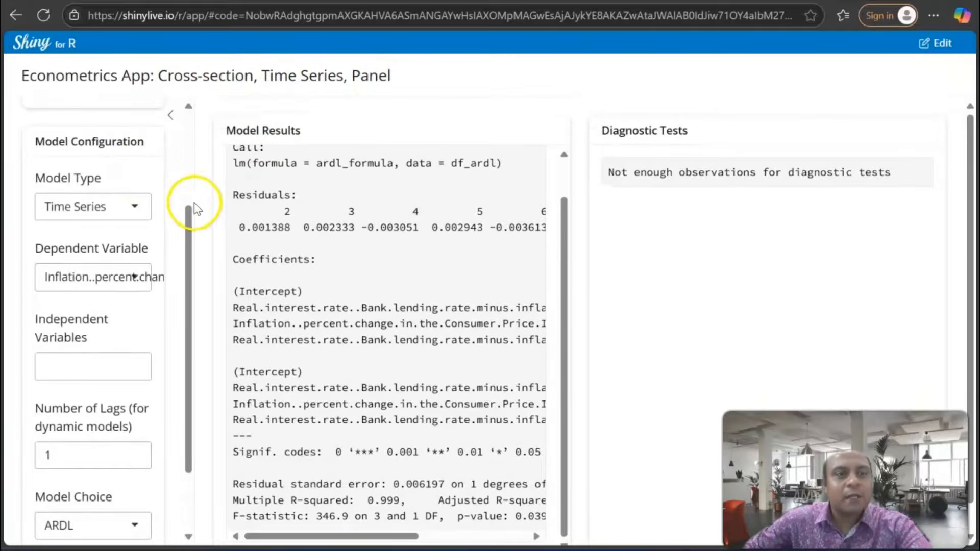
pyautogui.scroll(3, 127, 153)
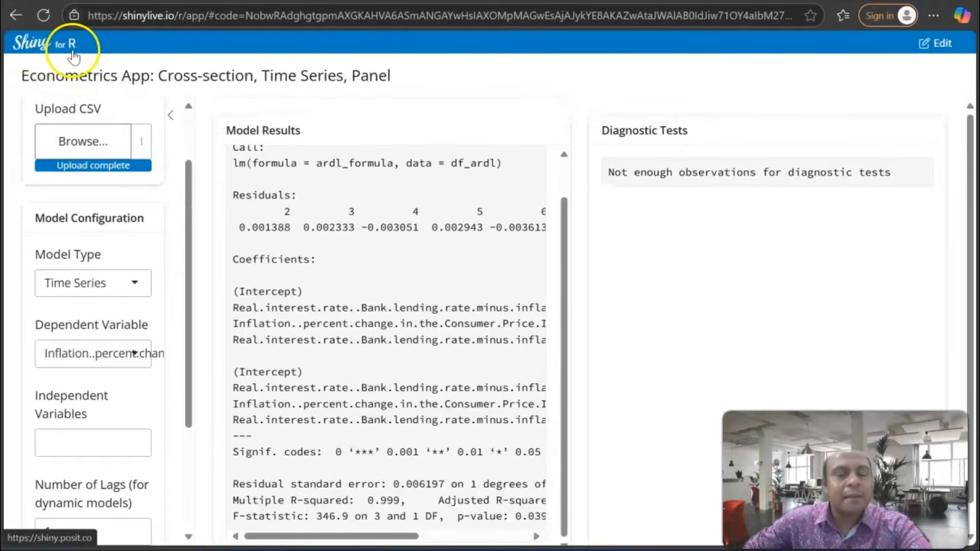
pyautogui.scroll(2, 90, 204)
pyautogui.click(84, 219)
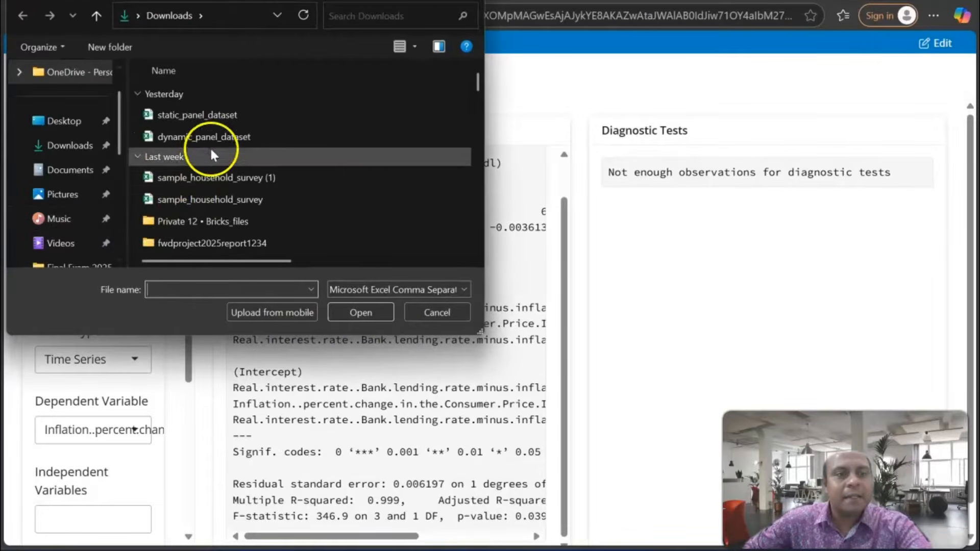
pyautogui.click(214, 136)
pyautogui.click(347, 308)
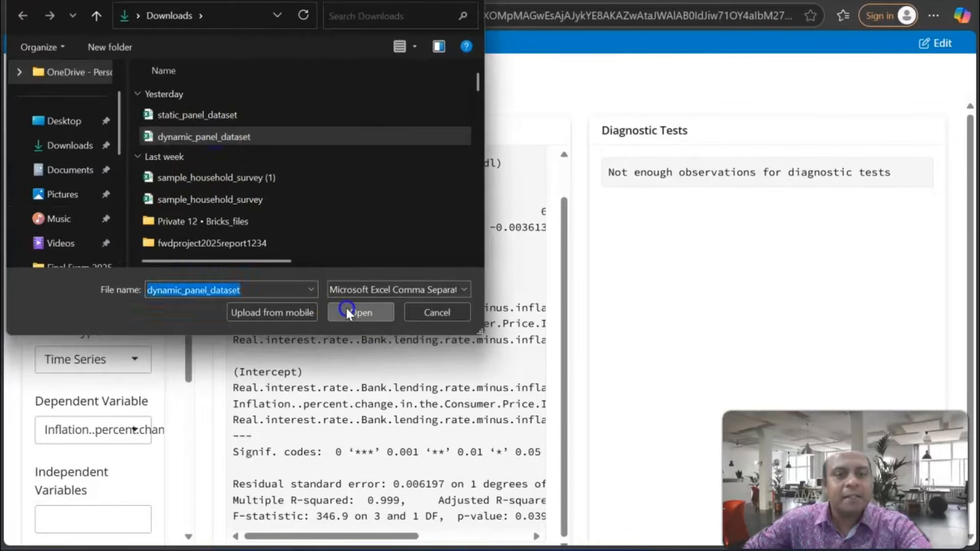
# Set the model type to Panel and choose GDP as the dependent variable
pyautogui.scroll(-2, 143, 279)
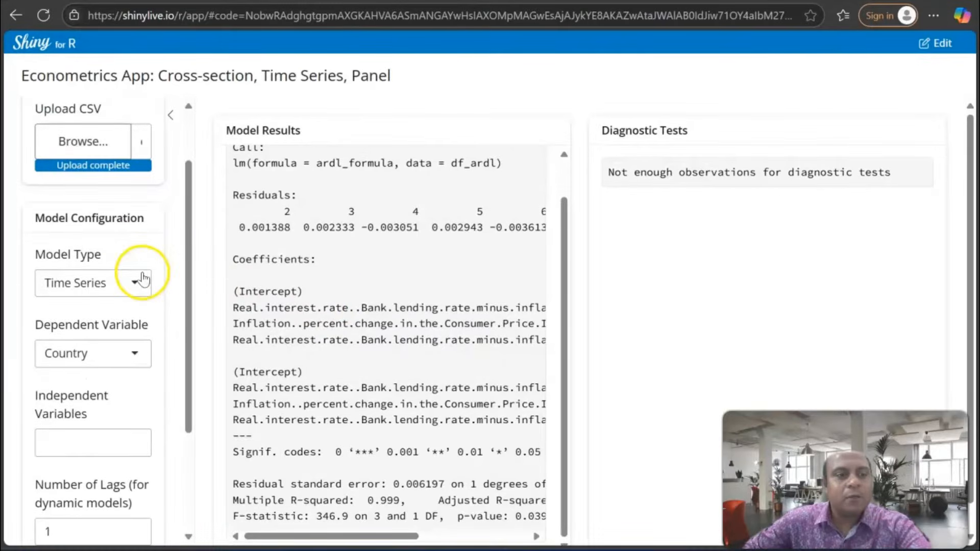
pyautogui.click(135, 279)
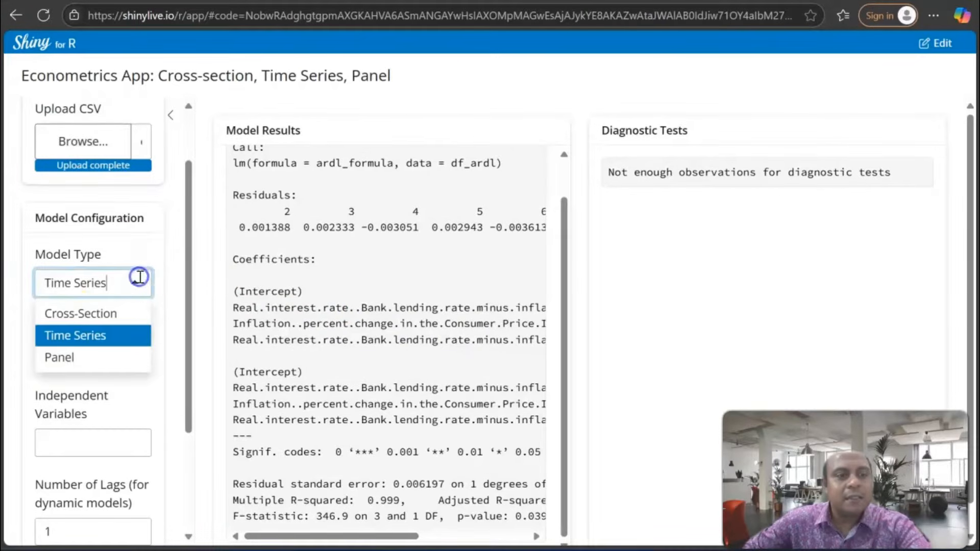
pyautogui.click(69, 357)
pyautogui.scroll(-2, 148, 291)
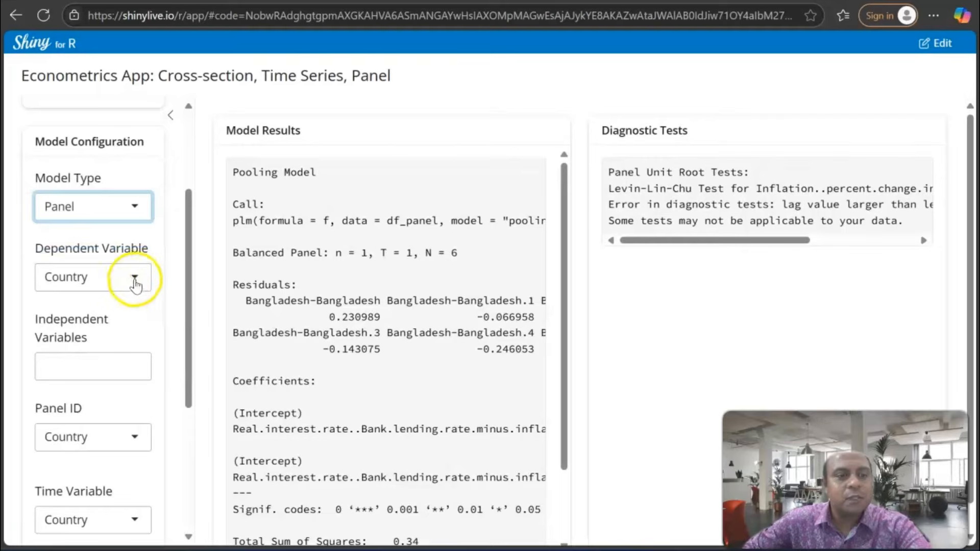
pyautogui.click(134, 281)
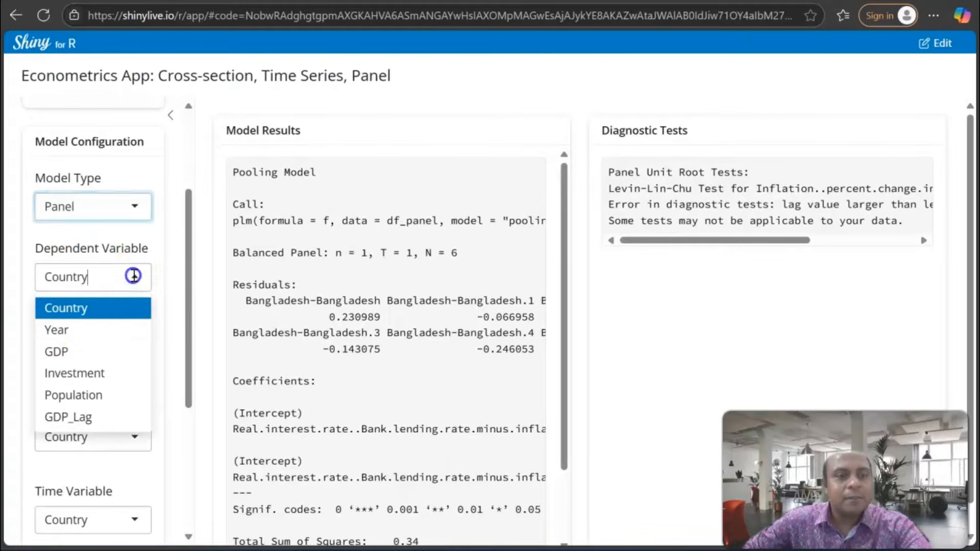
pyautogui.click(66, 348)
# Add Investment and Population as the independent variables of the panel model
pyautogui.scroll(-2, 109, 319)
pyautogui.click(97, 290)
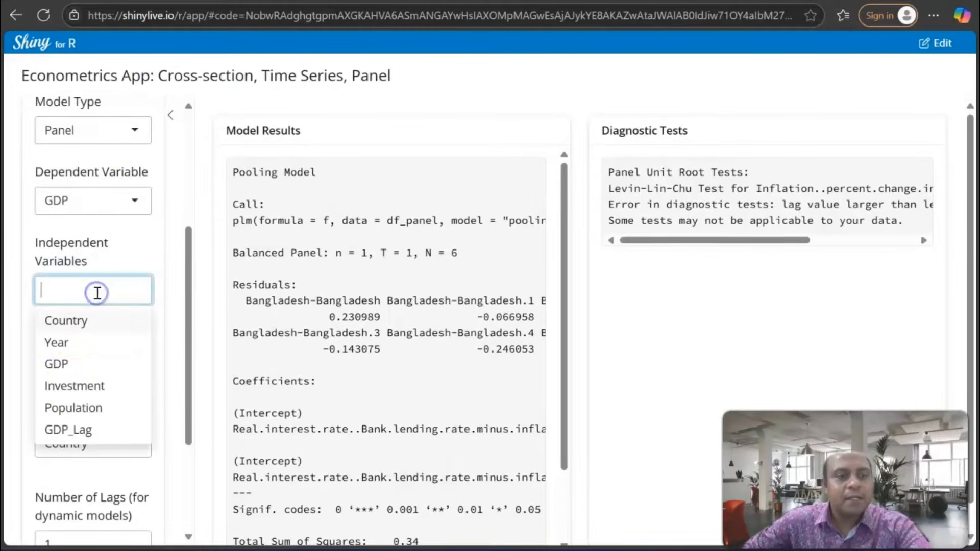
pyautogui.click(75, 387)
pyautogui.click(126, 291)
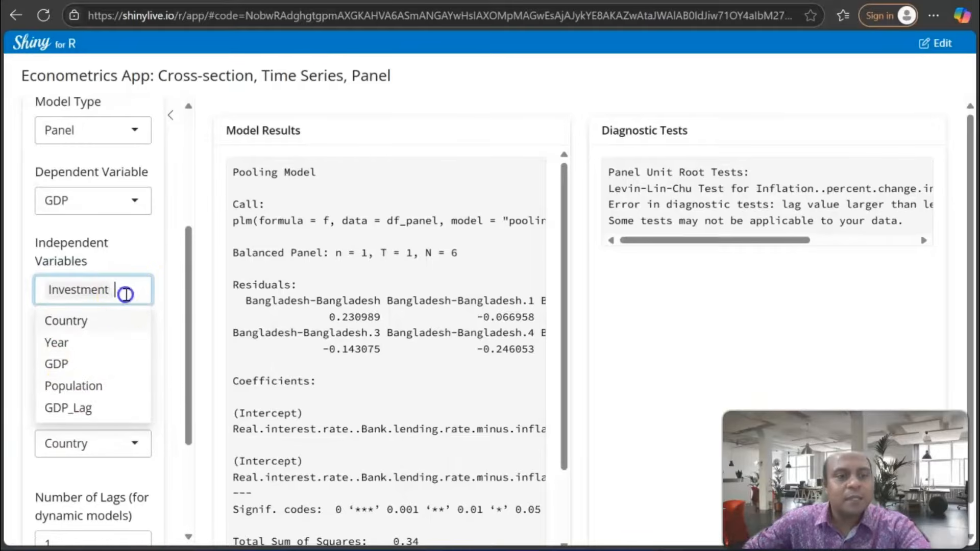
pyautogui.click(89, 386)
pyautogui.scroll(-2, 158, 345)
pyautogui.click(169, 346)
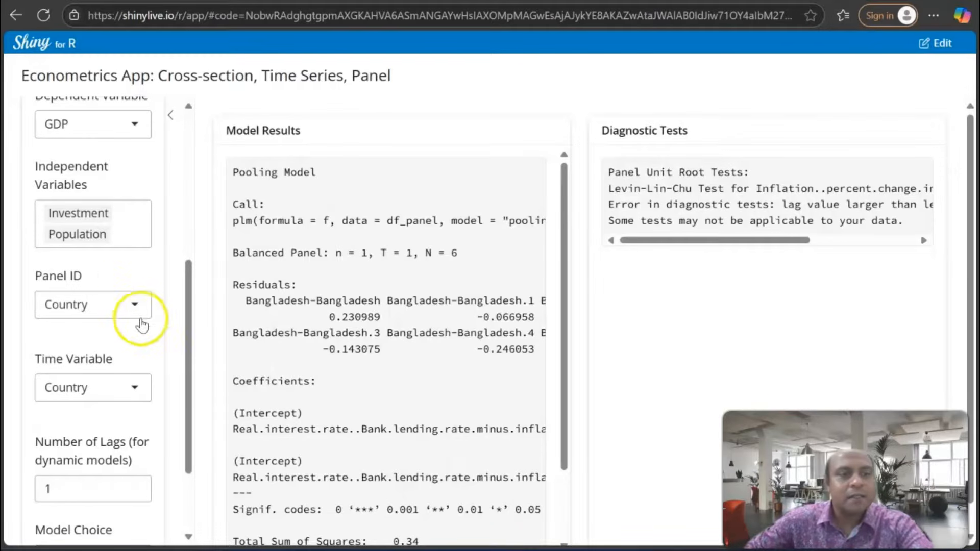
# Set the panel model's time variable to Year and the number of lags to 0
pyautogui.scroll(-3, 99, 317)
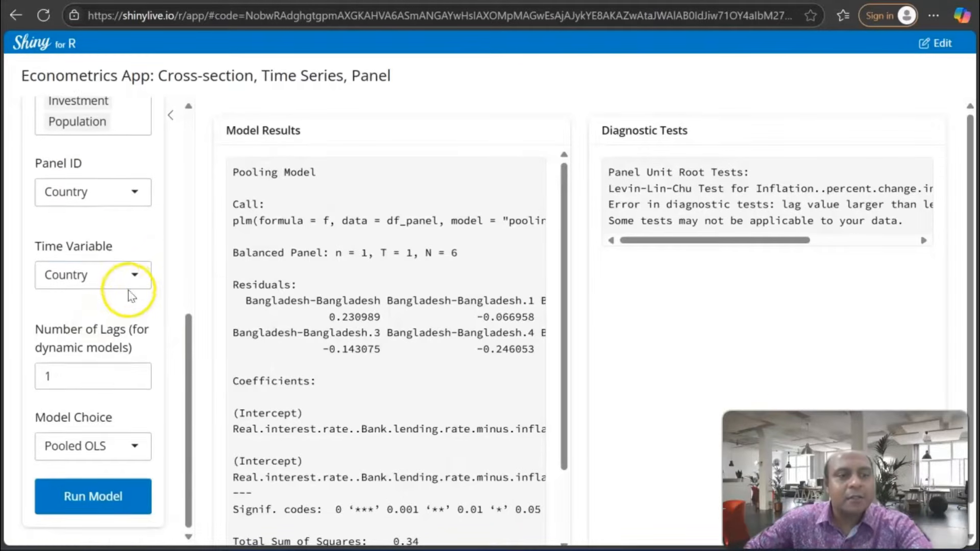
pyautogui.click(128, 280)
pyautogui.click(66, 327)
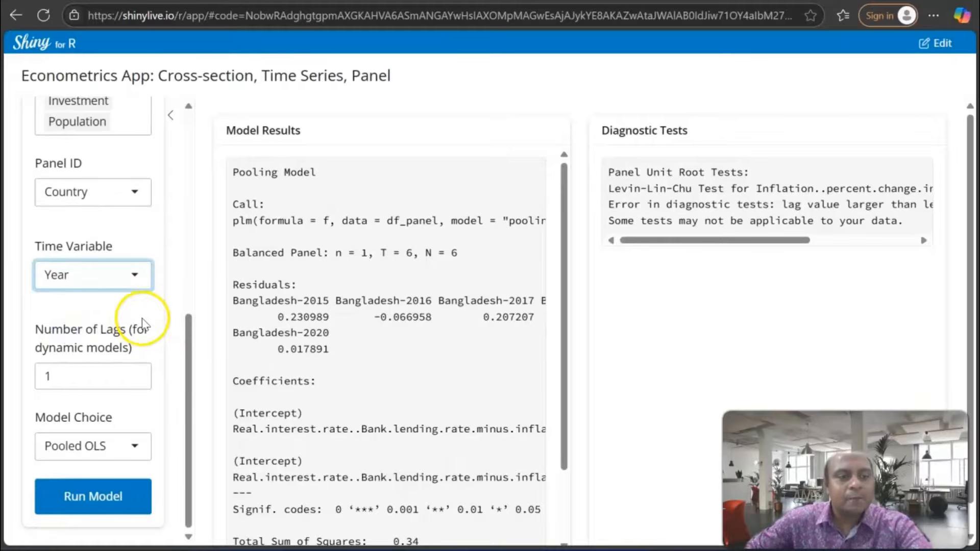
pyautogui.click(59, 375)
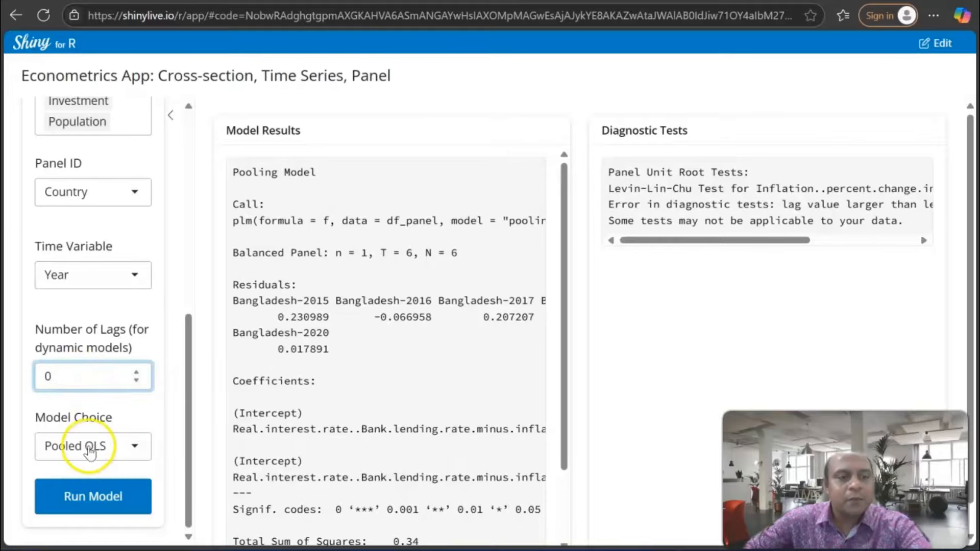
# Run the Pooled OLS panel model and review its coefficients and fit statistics
pyautogui.click(119, 500)
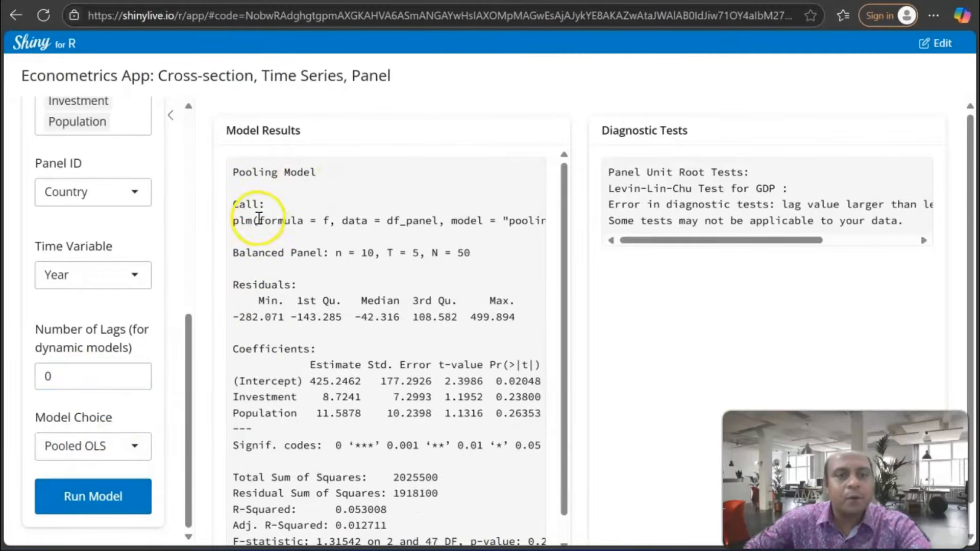
pyautogui.scroll(-1, 327, 247)
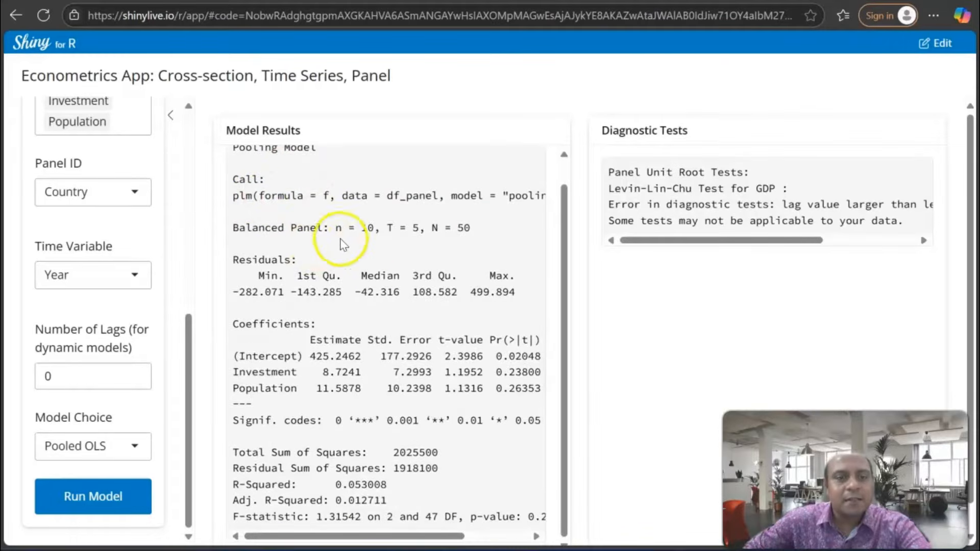
pyautogui.scroll(-1, 357, 241)
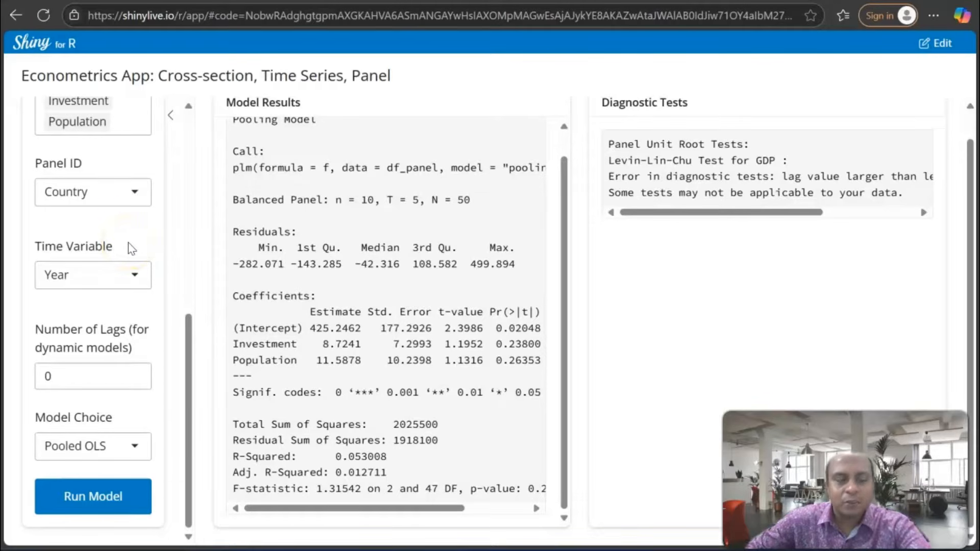
# Replace the data source by uploading the CSV file "Inflation vs real interest rate (1)" from Downloads
pyautogui.scroll(6, 131, 249)
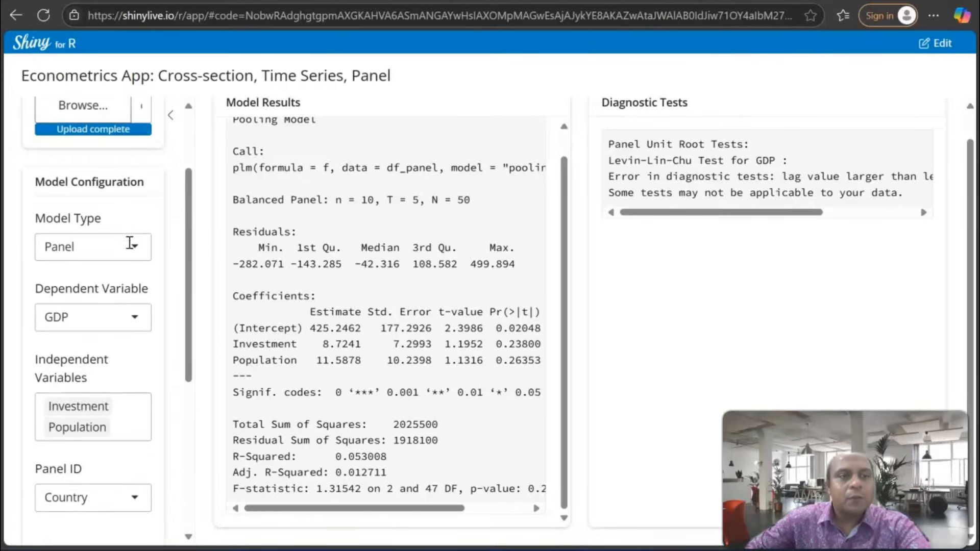
pyautogui.scroll(3, 130, 243)
pyautogui.click(82, 214)
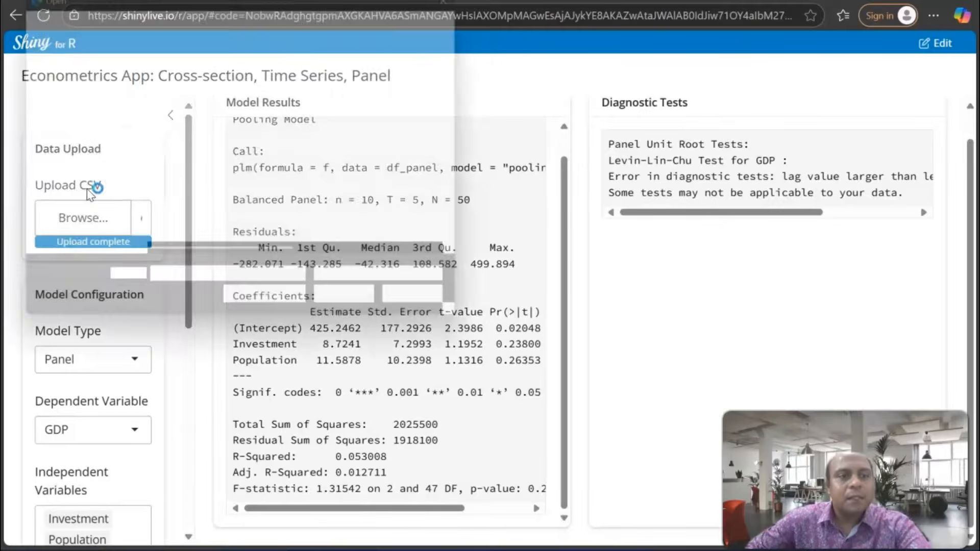
pyautogui.scroll(-1, 225, 157)
pyautogui.scroll(-3, 225, 157)
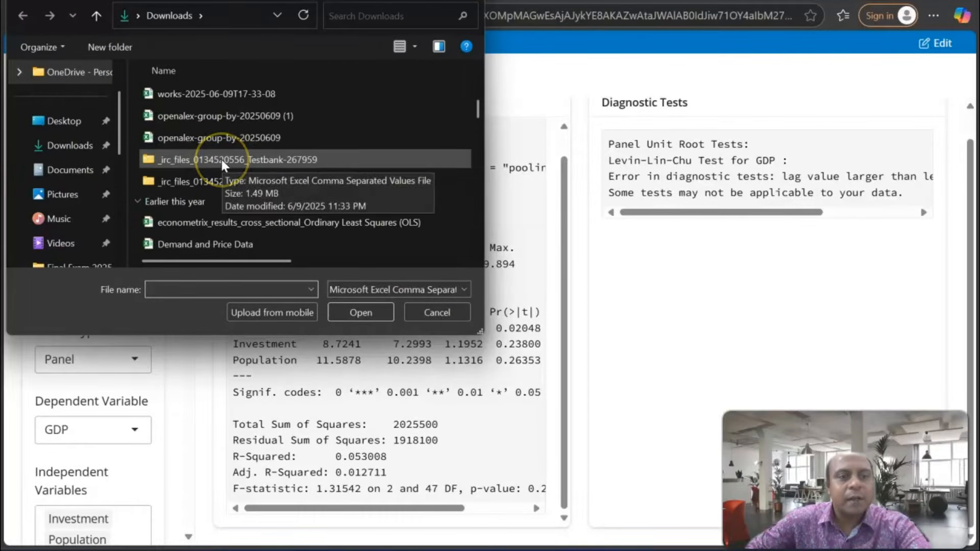
pyautogui.scroll(-3, 222, 160)
pyautogui.click(233, 242)
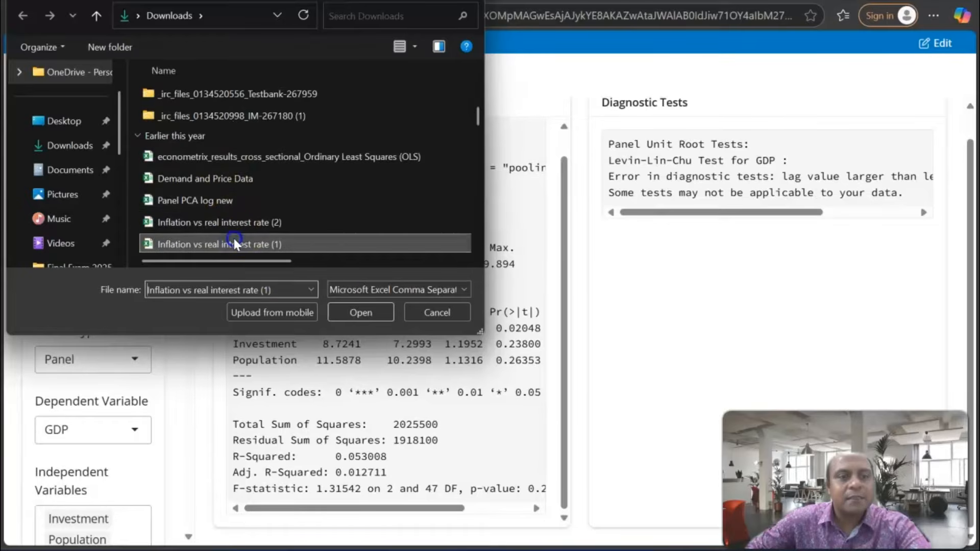
pyautogui.click(366, 312)
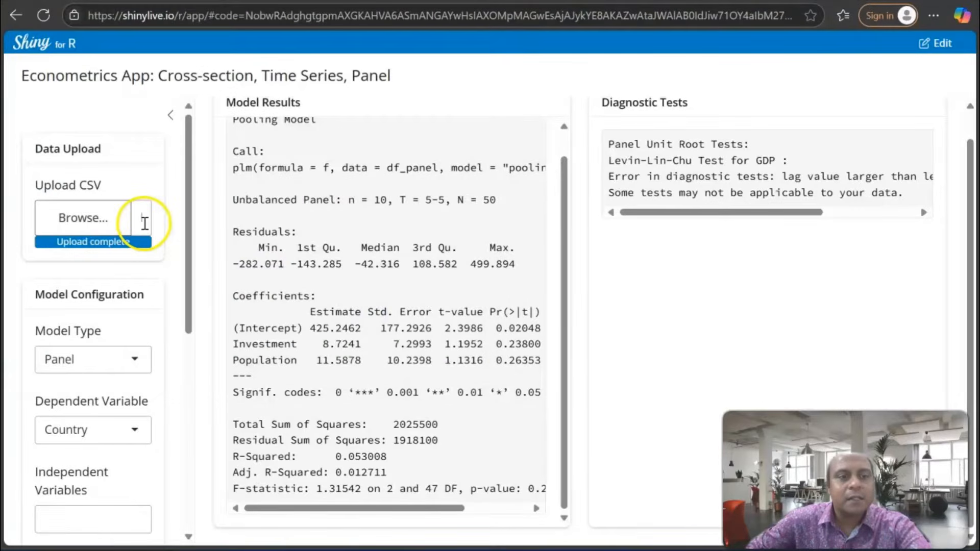
# Set the model type to Time Series and choose the Consumer Price Index inflation variable as the dependent variable
pyautogui.scroll(-2, 144, 223)
pyautogui.click(134, 283)
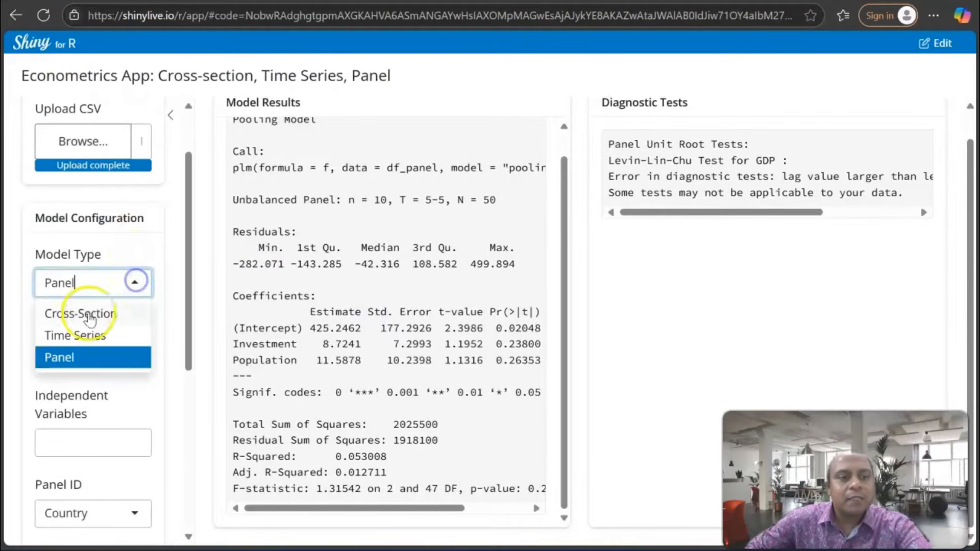
pyautogui.click(77, 337)
pyautogui.scroll(-3, 140, 291)
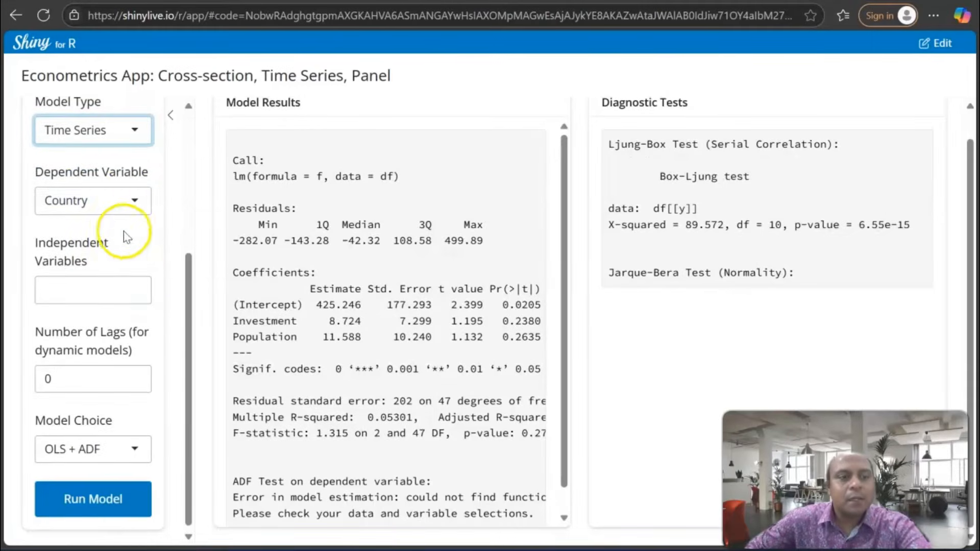
pyautogui.click(131, 205)
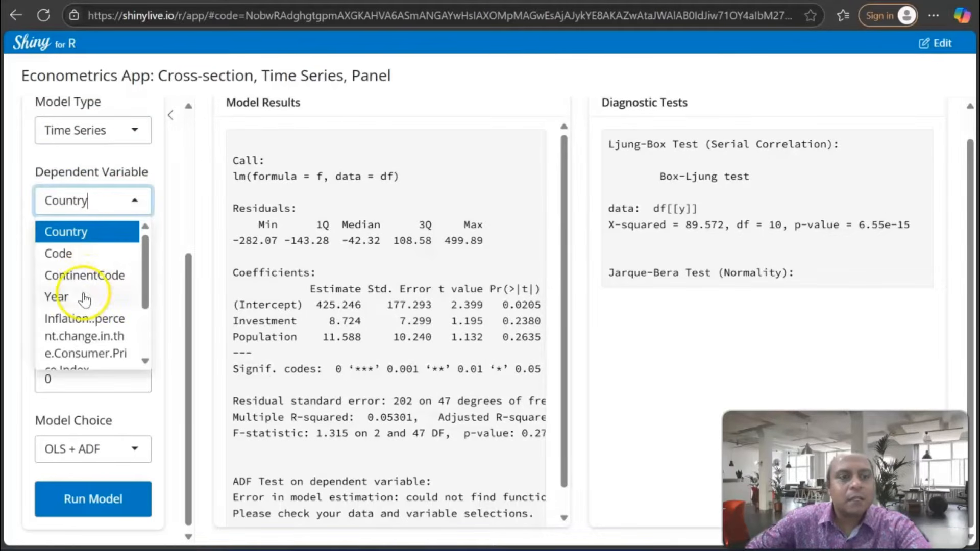
pyautogui.click(87, 322)
# Add the real interest rate variable as the independent variable of the time series model
pyautogui.click(114, 281)
pyautogui.scroll(-3, 91, 357)
pyautogui.click(72, 400)
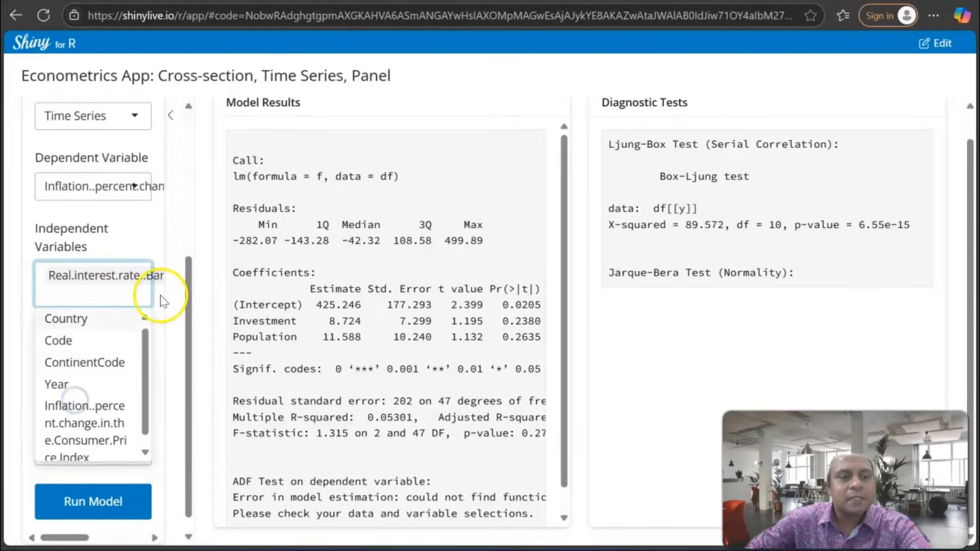
pyautogui.click(163, 323)
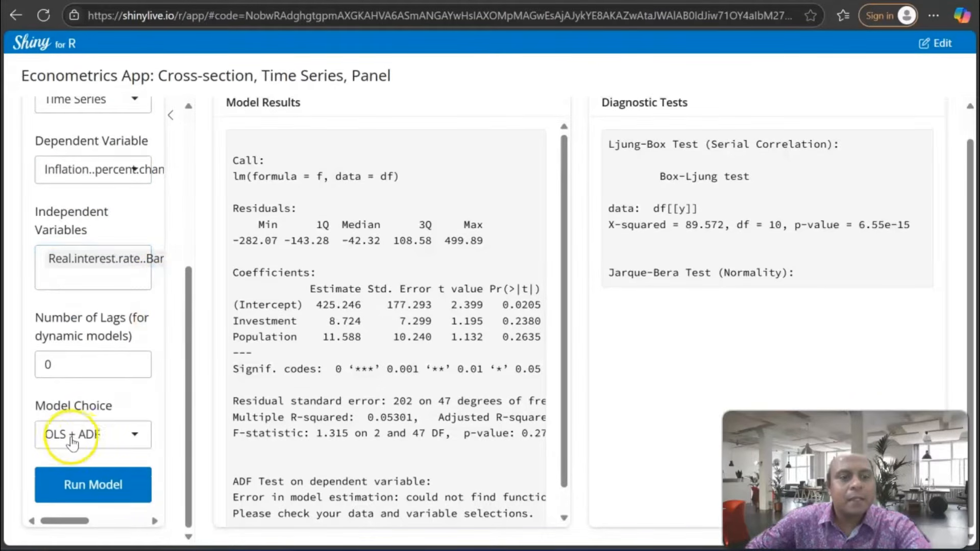
# Choose ARDL as the time series model, run it and review the estimation output
pyautogui.click(125, 440)
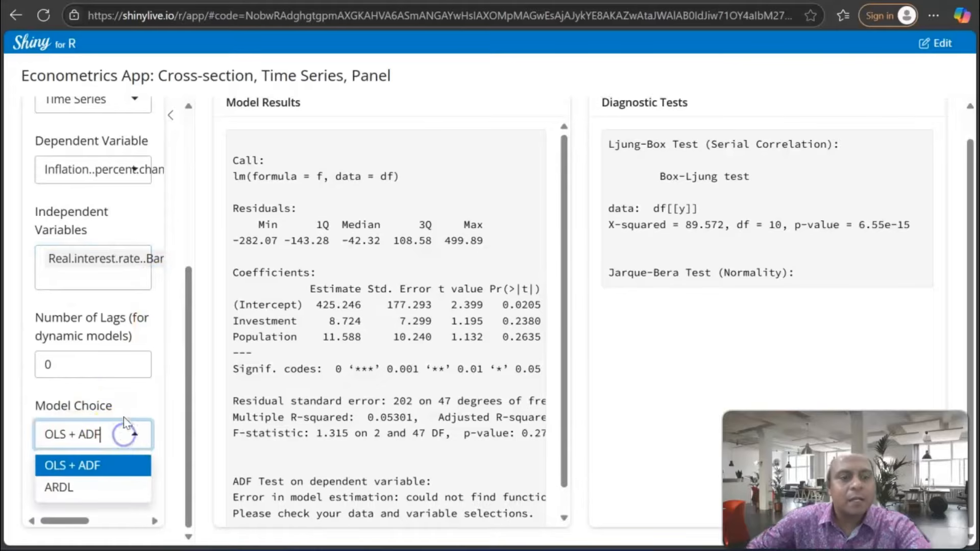
pyautogui.click(115, 489)
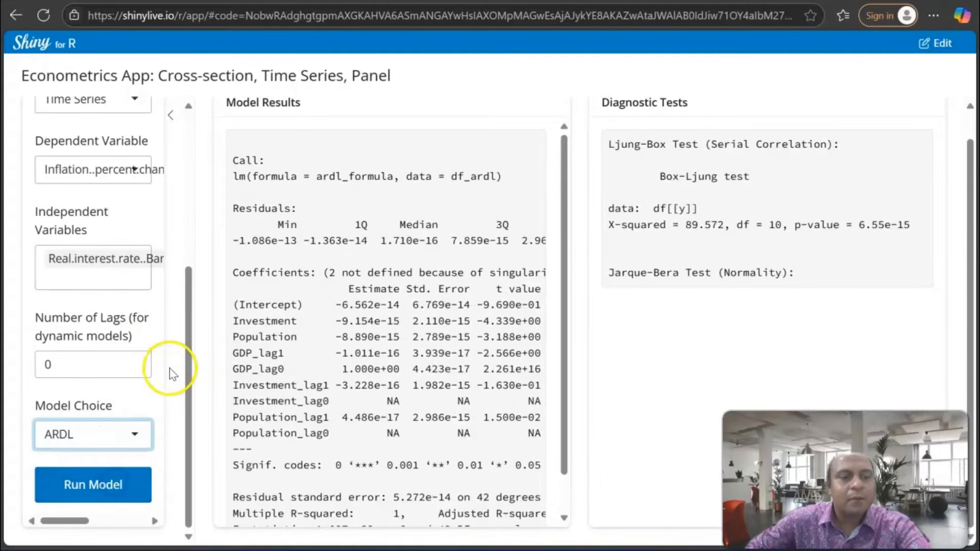
pyautogui.click(117, 491)
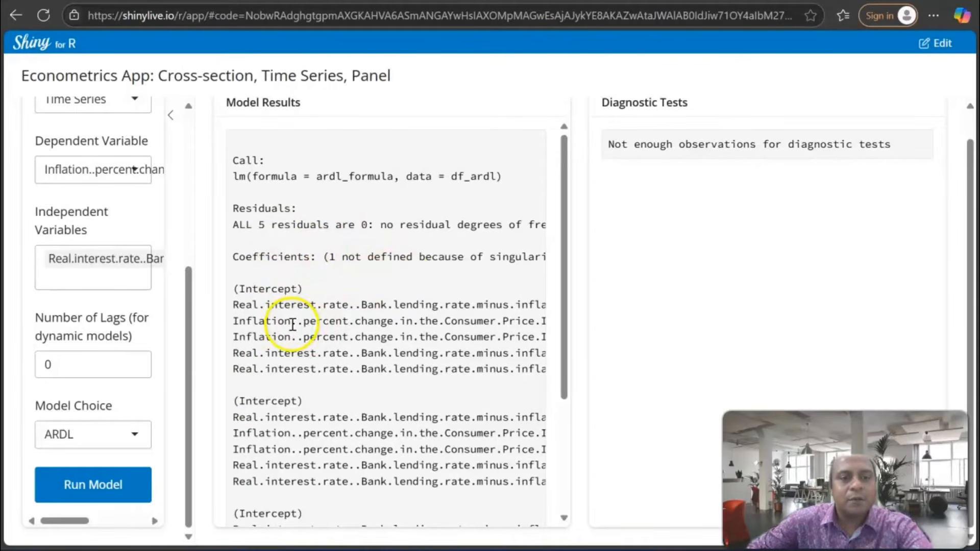
pyautogui.scroll(-5, 288, 332)
pyautogui.scroll(5, 285, 342)
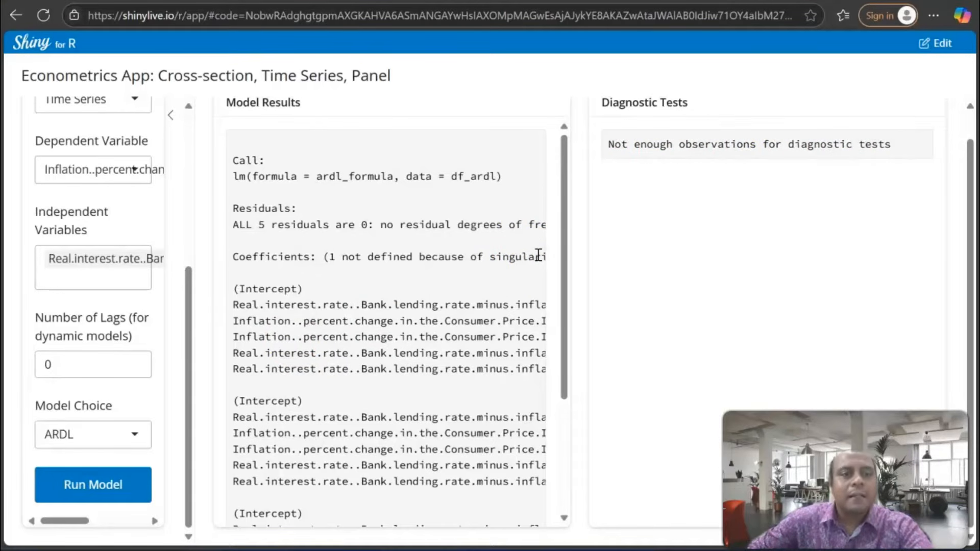
# Change the model type from Time Series to Panel for the inflation dataset
pyautogui.scroll(3, 123, 251)
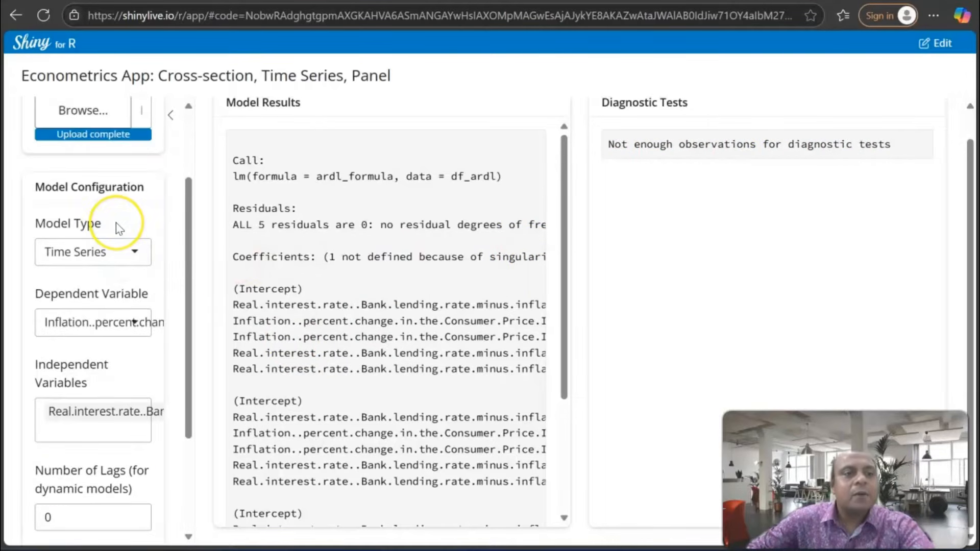
pyautogui.scroll(-3, 116, 230)
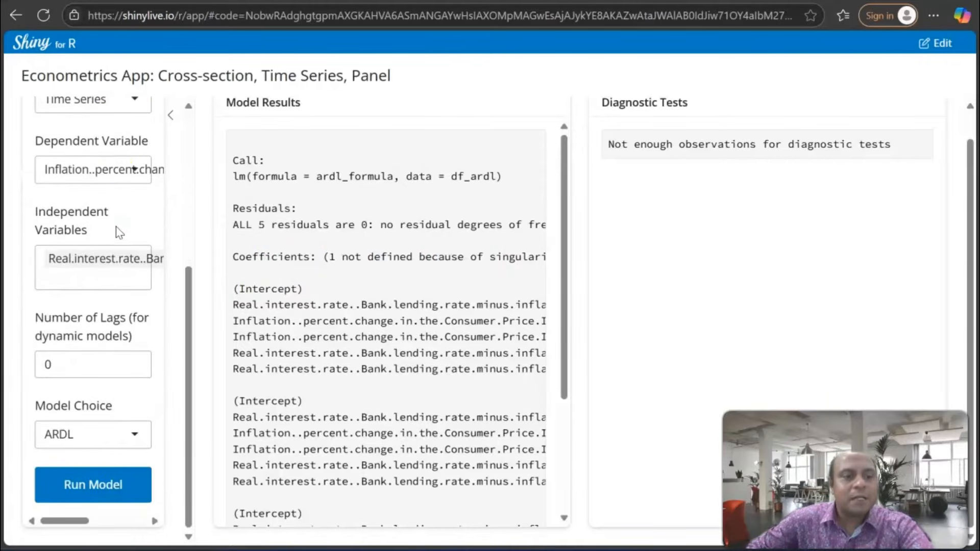
pyautogui.scroll(2, 105, 171)
pyautogui.scroll(2, 104, 173)
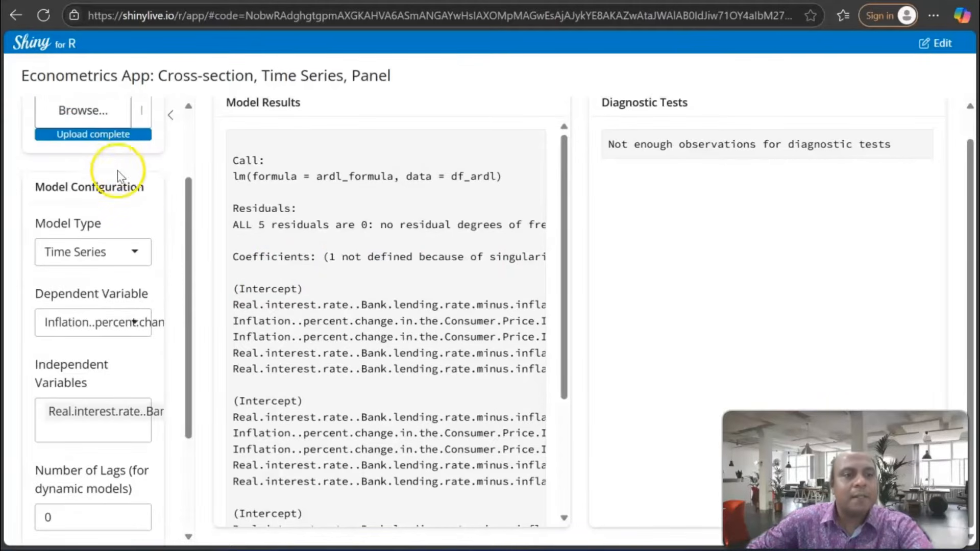
pyautogui.click(133, 258)
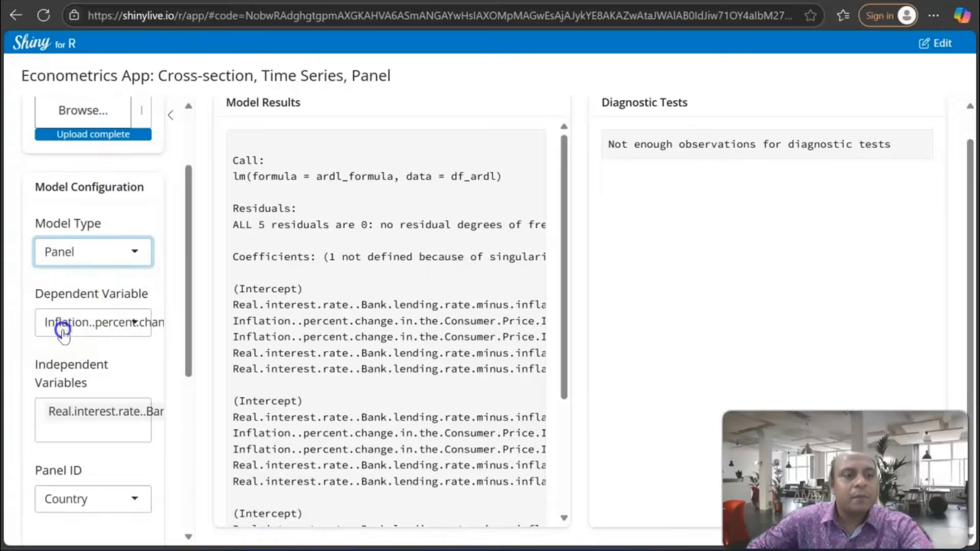
# Examine the estimators offered for the panel model, from Pooled OLS through First Difference, Between Effects and GMM
pyautogui.click(61, 325)
pyautogui.scroll(-6, 128, 306)
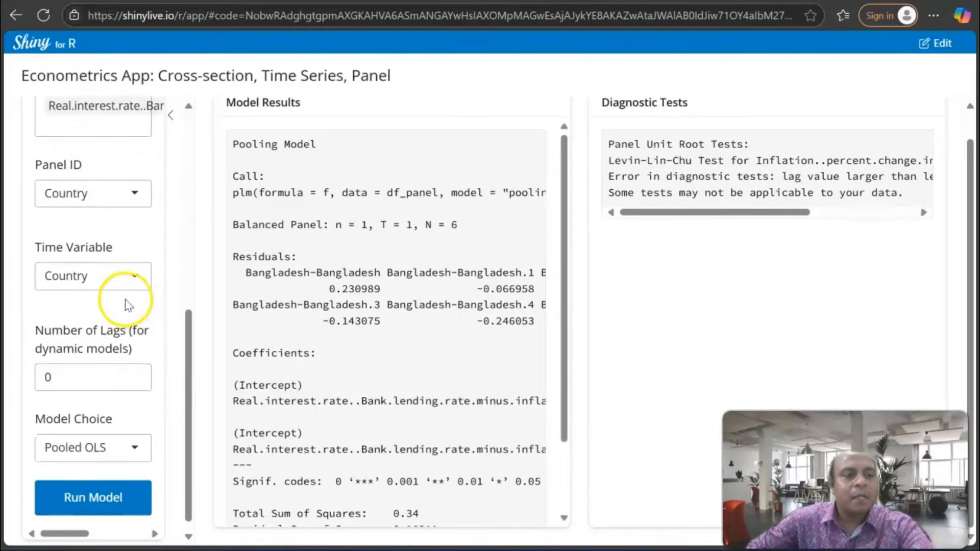
pyautogui.click(128, 433)
pyautogui.scroll(-1, 127, 380)
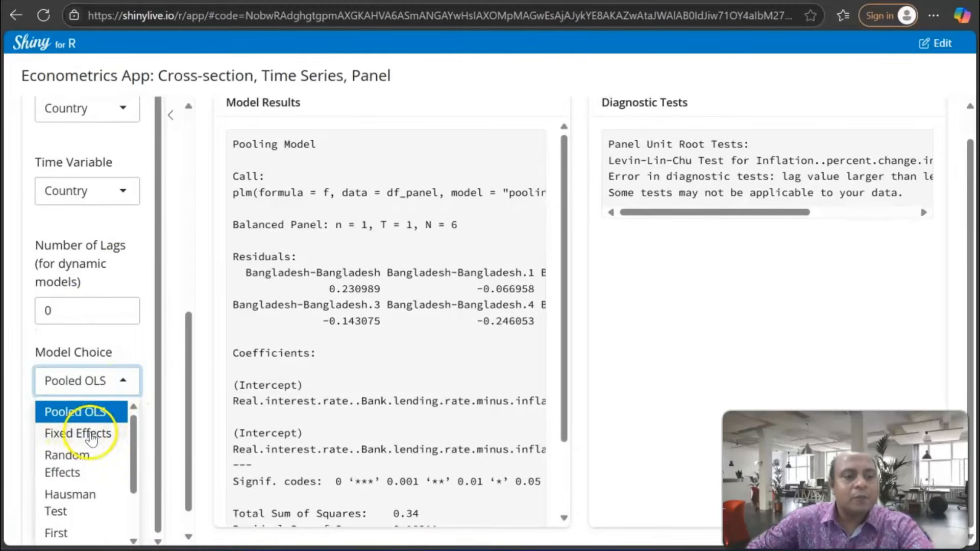
pyautogui.scroll(-2, 92, 521)
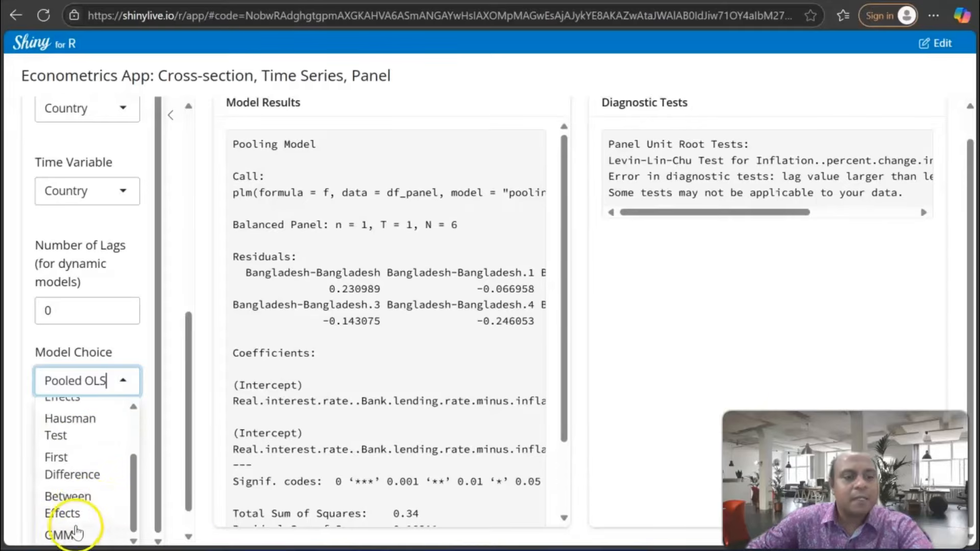
pyautogui.scroll(-1, 91, 512)
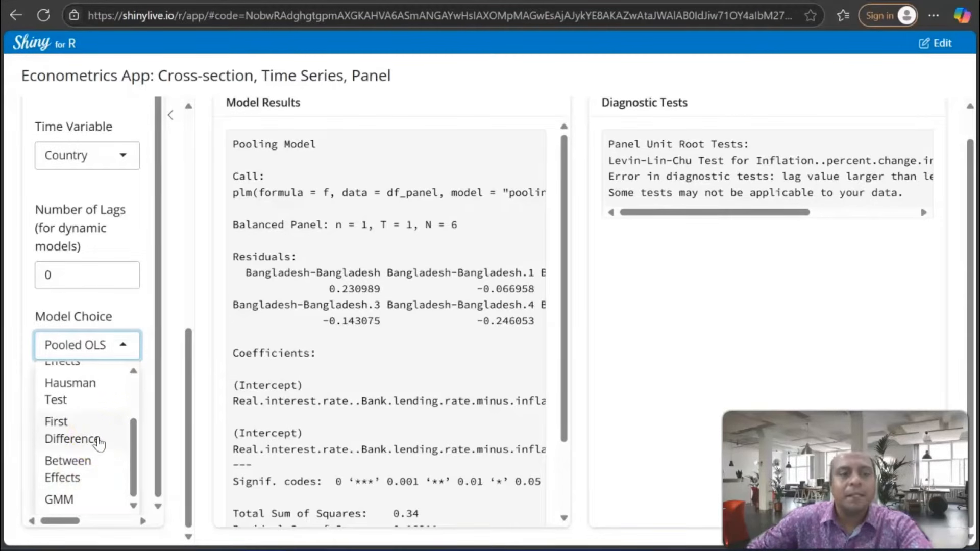
pyautogui.scroll(3, 90, 403)
pyautogui.scroll(2, 102, 365)
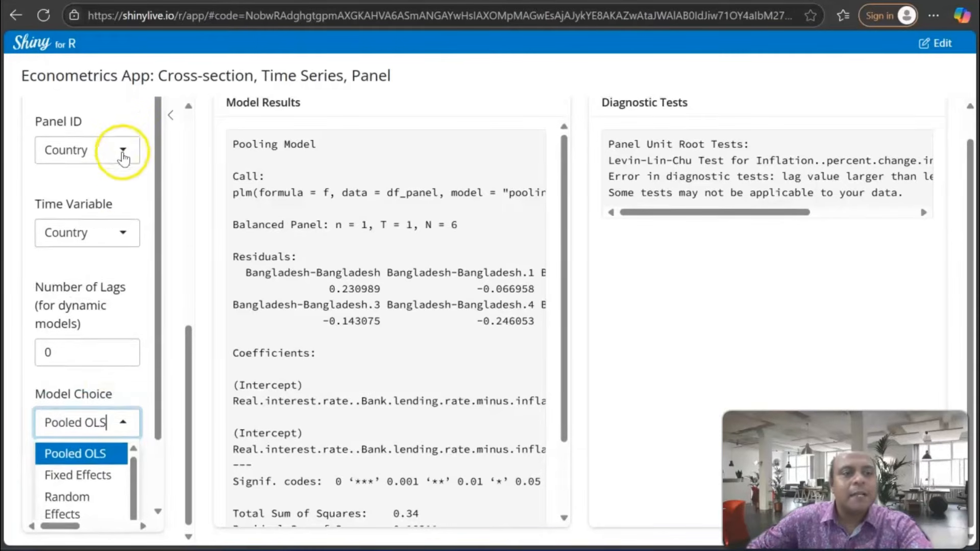
# Upload the sample_household_survey CSV file from the Downloads folder as the new dataset
pyautogui.scroll(5, 122, 156)
pyautogui.scroll(4, 116, 226)
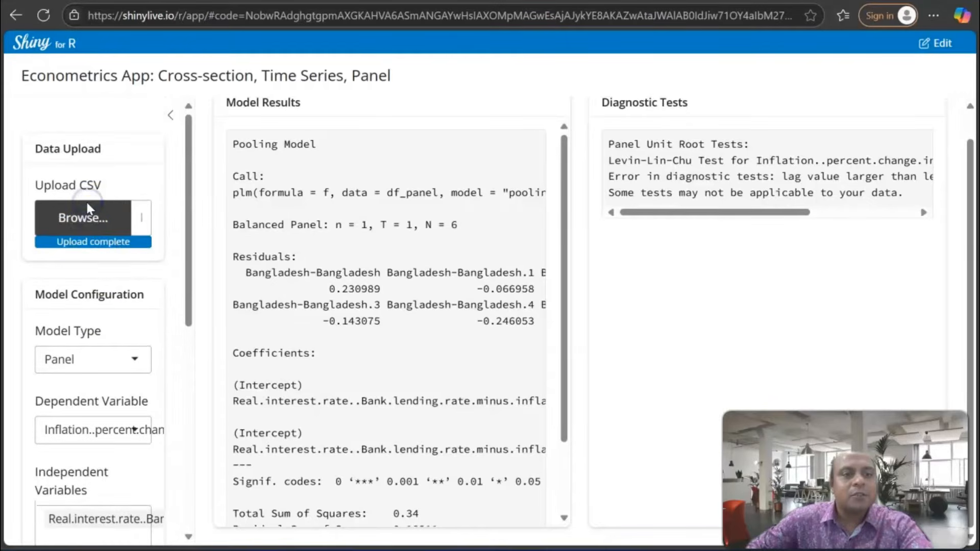
pyautogui.click(88, 209)
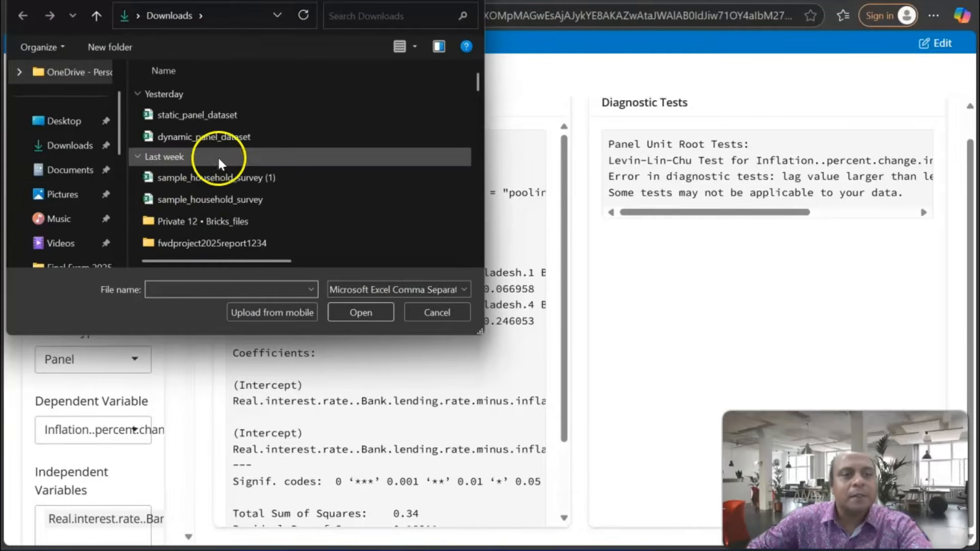
pyautogui.click(224, 199)
pyautogui.click(380, 313)
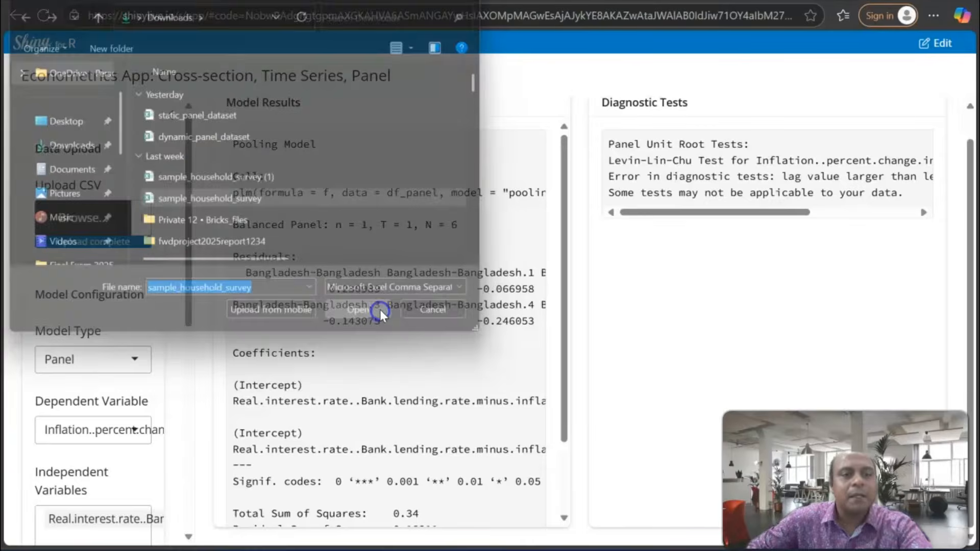
# Set the model type to Cross-Section and choose income as the dependent variable
pyautogui.scroll(-2, 163, 273)
pyautogui.click(133, 279)
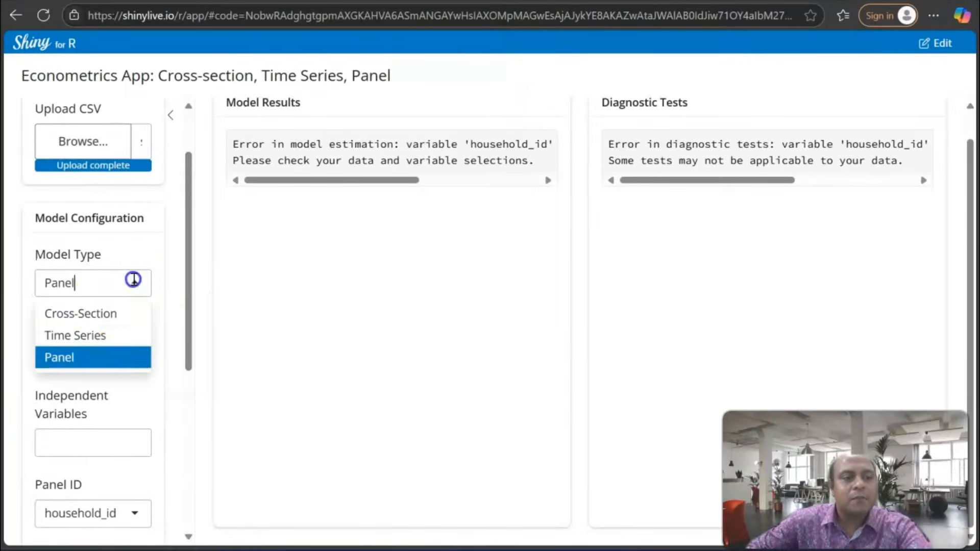
pyautogui.click(77, 314)
pyautogui.scroll(-3, 157, 284)
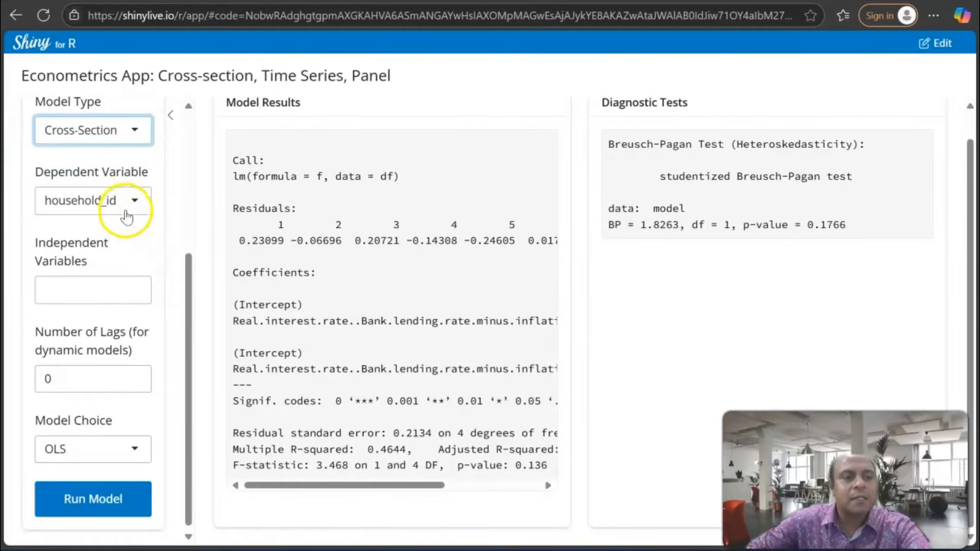
pyautogui.click(130, 200)
pyautogui.click(77, 252)
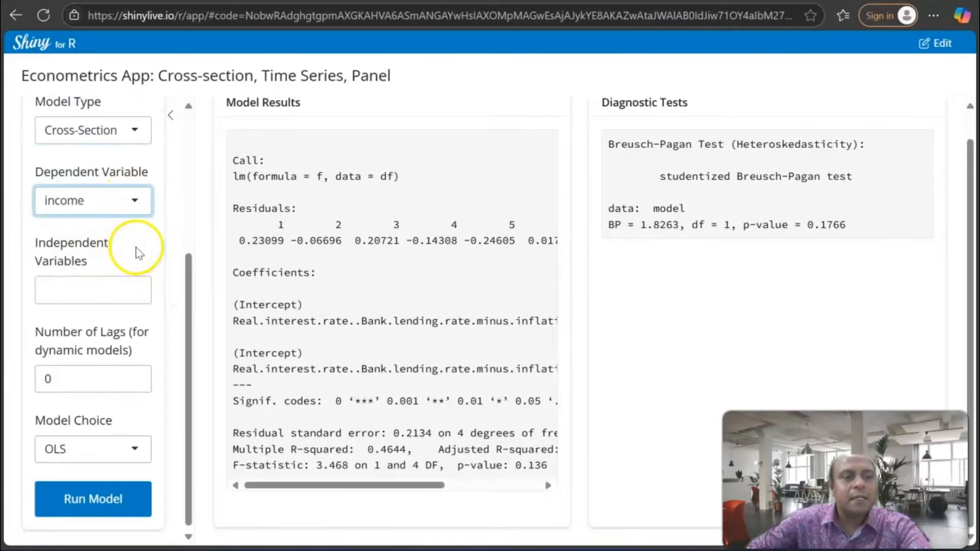
# Add expenditure and education_years as the independent variables of the cross-section model
pyautogui.click(99, 281)
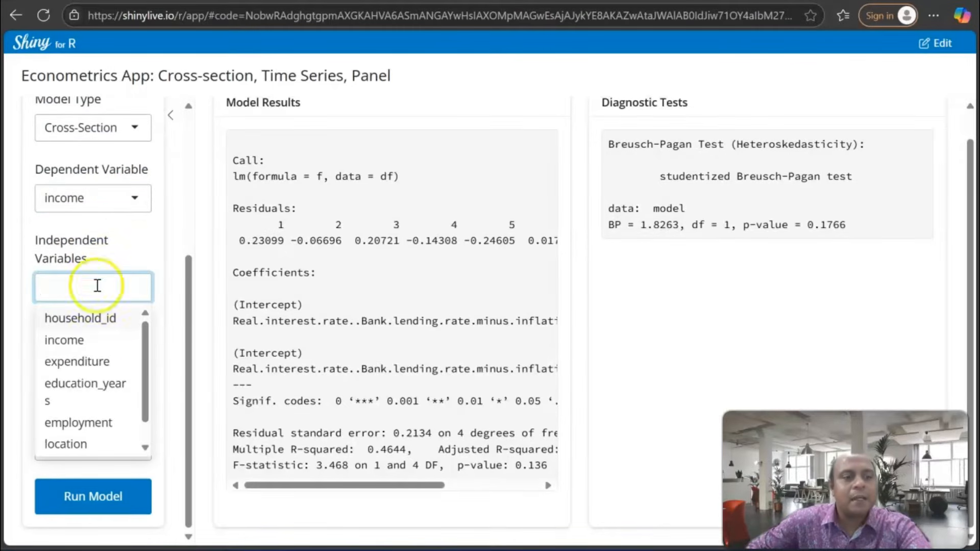
pyautogui.click(77, 360)
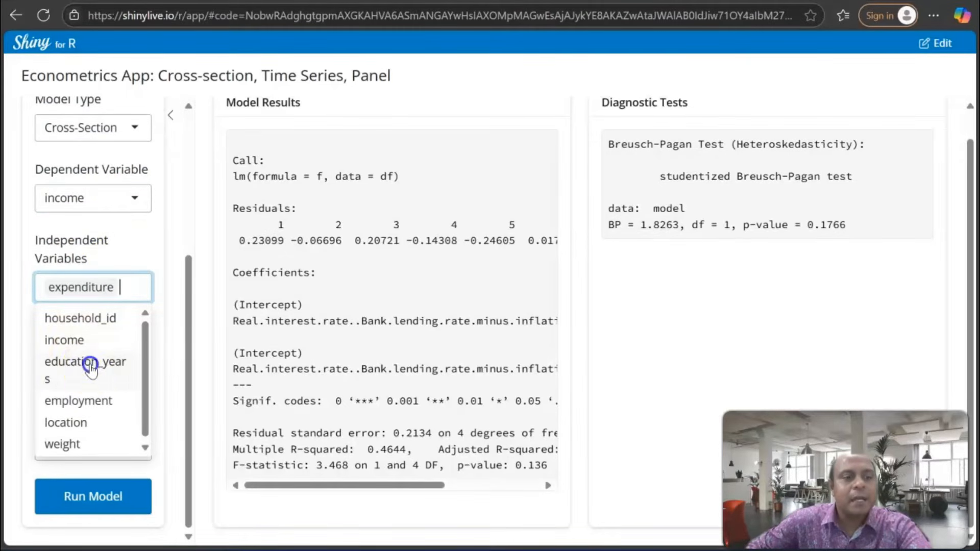
pyautogui.click(91, 366)
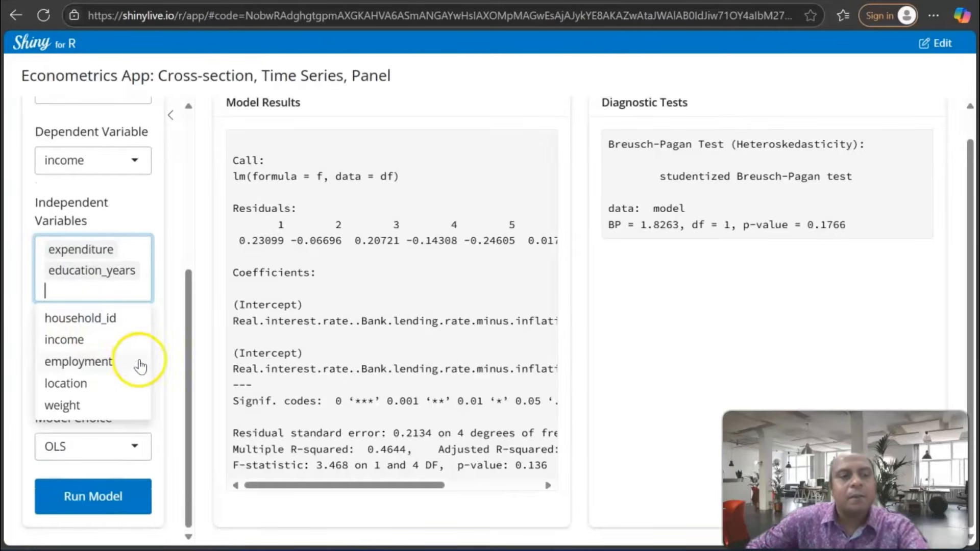
pyautogui.click(167, 352)
# Review the cross-section model choices, keep OLS and run the model
pyautogui.click(105, 447)
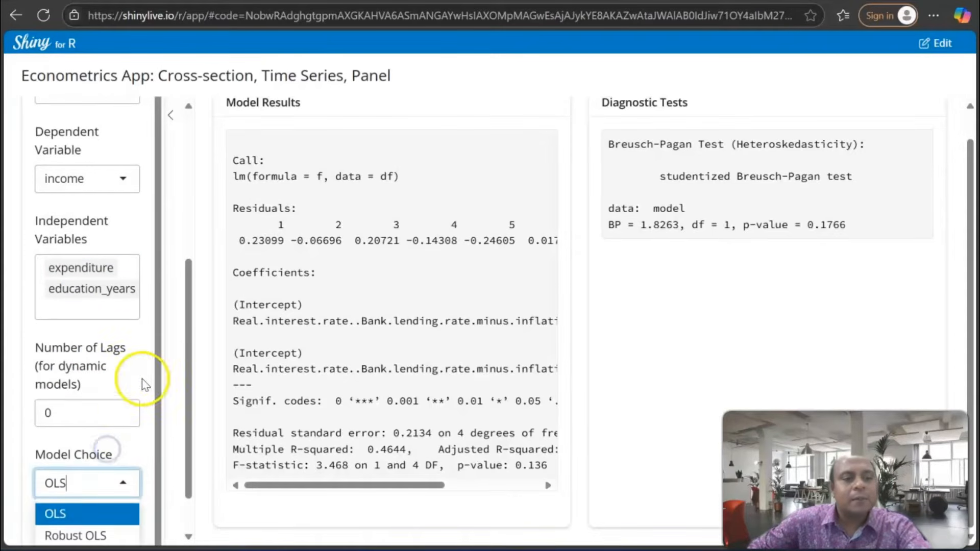
pyautogui.scroll(-1, 103, 470)
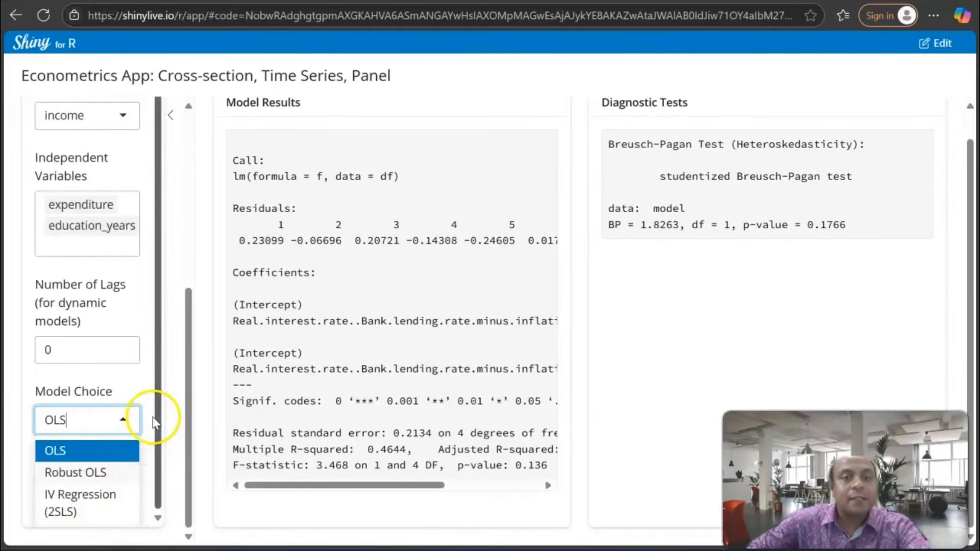
pyautogui.click(149, 388)
pyautogui.click(102, 498)
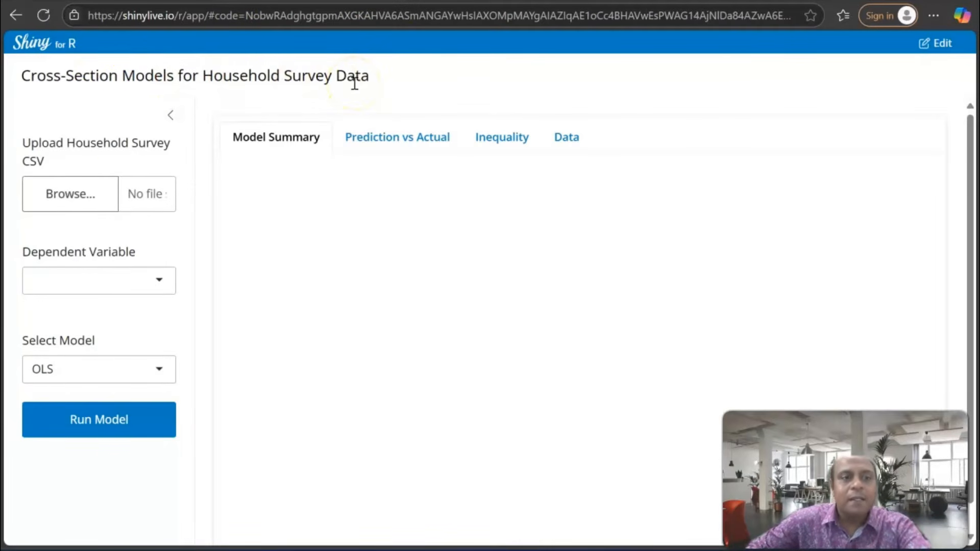
# Upload the sample_household_survey (1) CSV file in the Cross-Section Models for Household Survey Data app
pyautogui.click(80, 196)
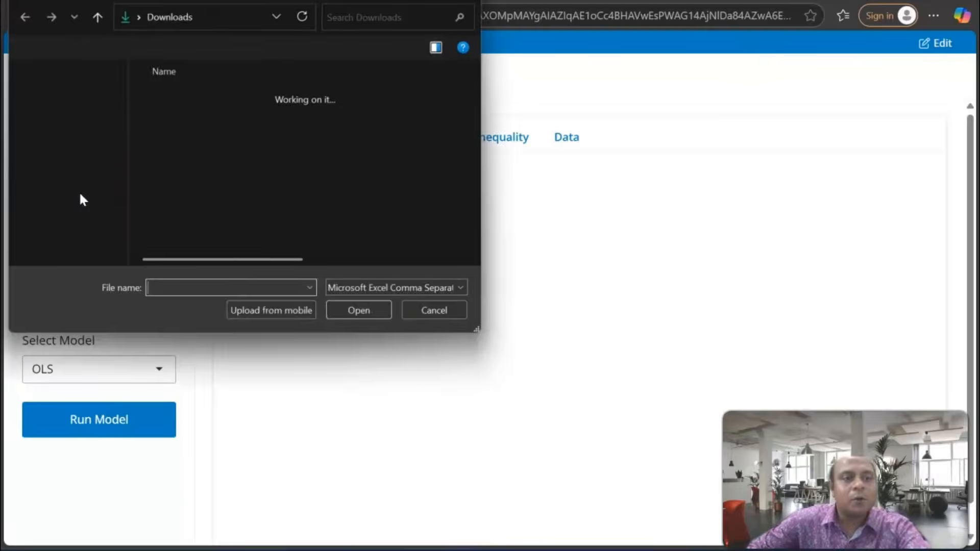
pyautogui.click(189, 176)
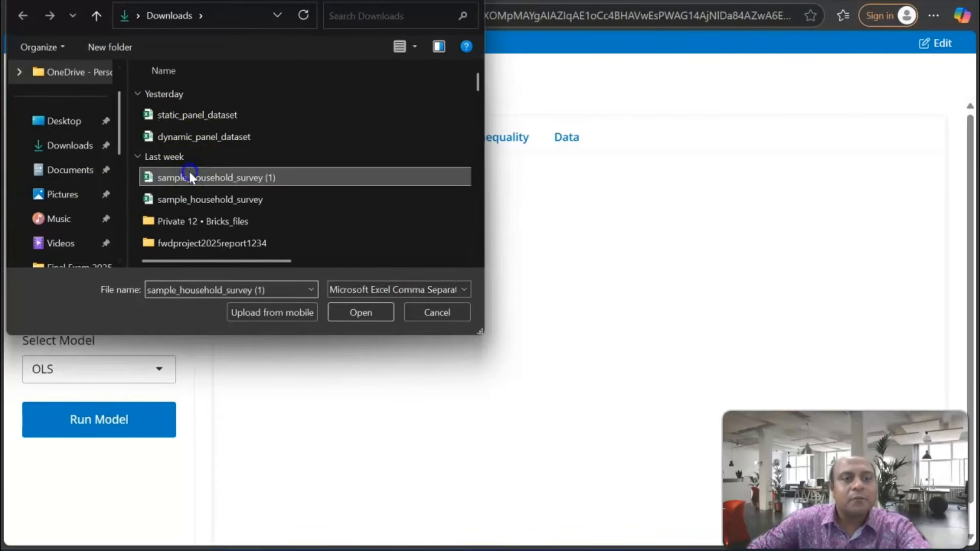
pyautogui.click(359, 311)
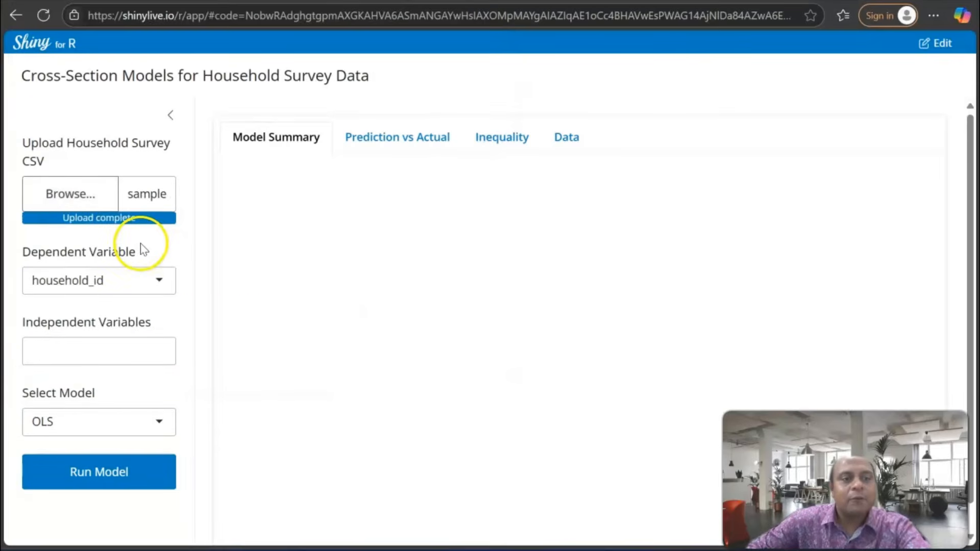
# Choose income as the dependent variable and add expenditure and employment as the independent variables
pyautogui.click(164, 284)
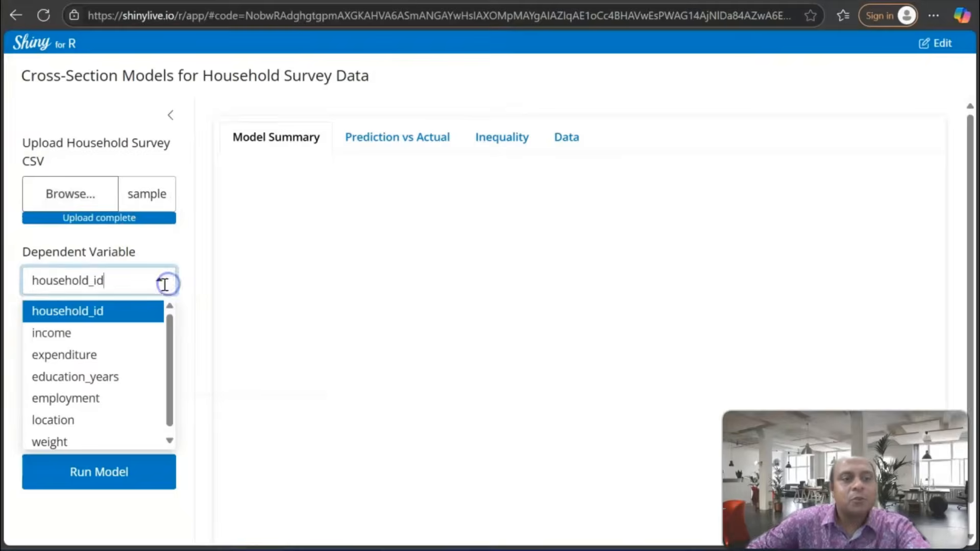
pyautogui.click(90, 333)
pyautogui.click(94, 352)
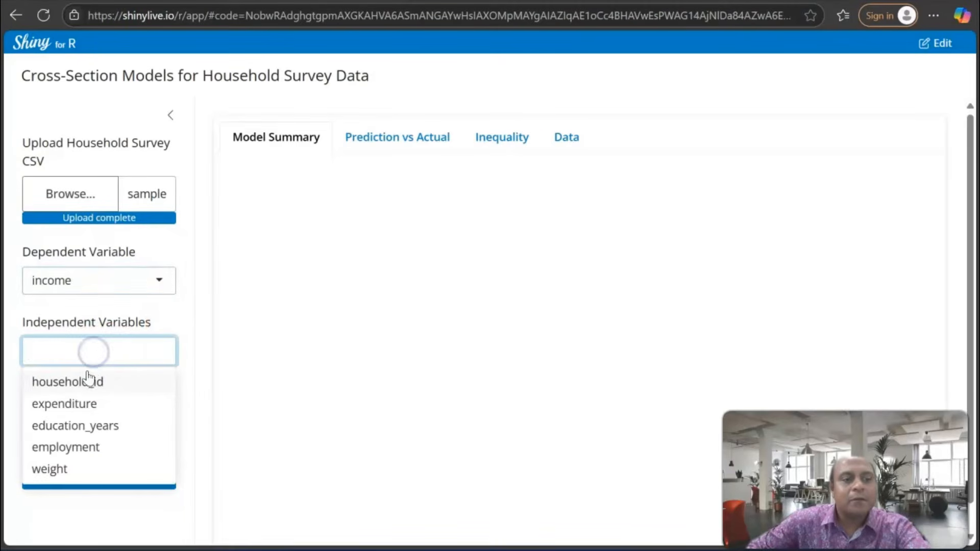
pyautogui.click(82, 403)
pyautogui.click(82, 429)
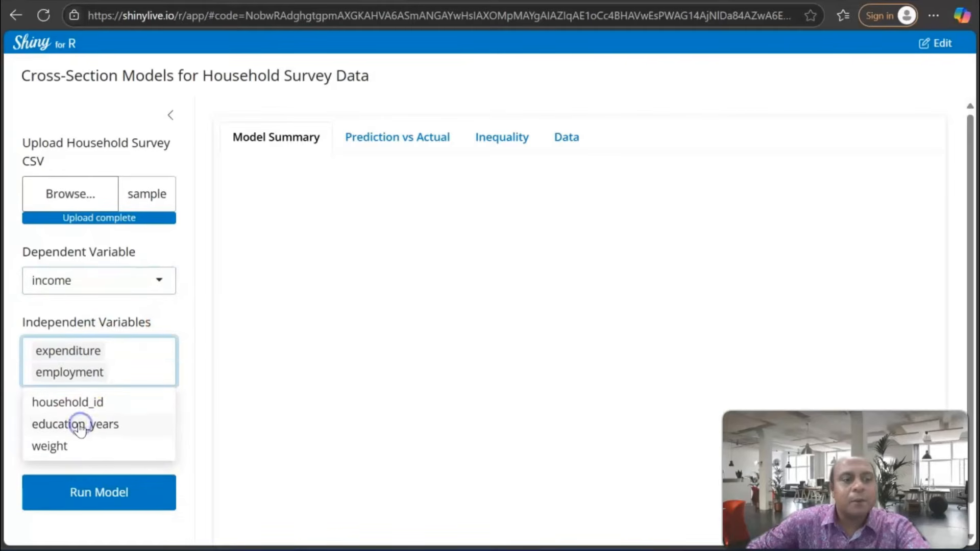
pyautogui.click(196, 333)
# Review the available household survey models, keep OLS and run the regression
pyautogui.click(153, 437)
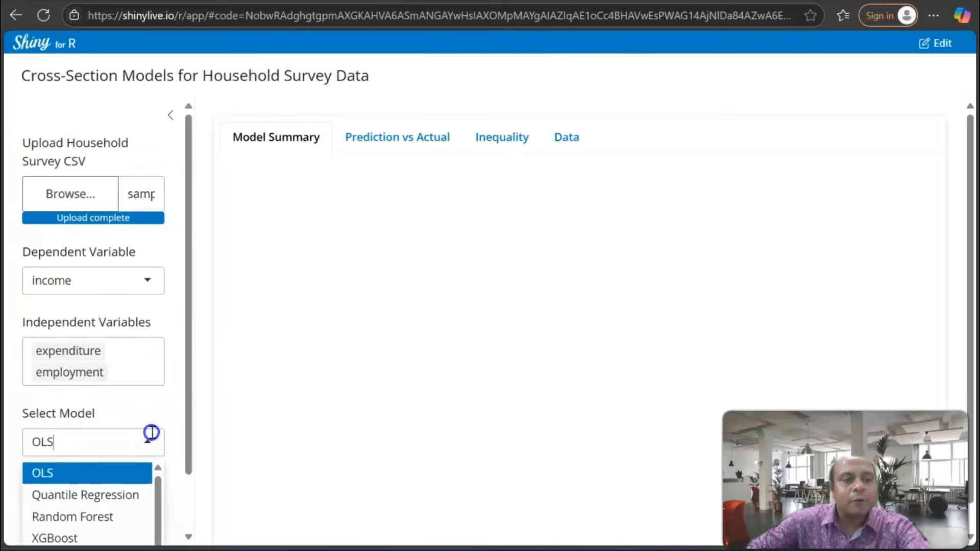
pyautogui.scroll(-1, 162, 398)
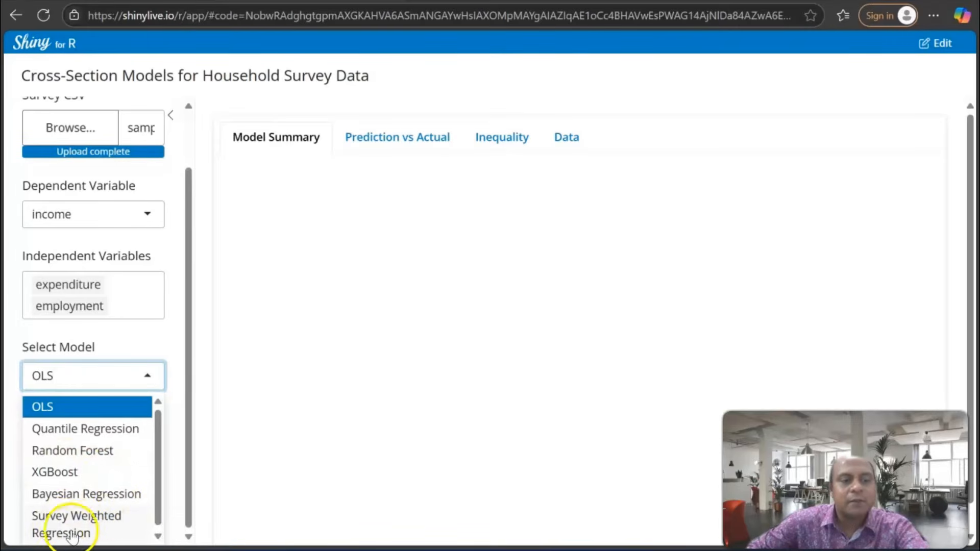
pyautogui.click(172, 359)
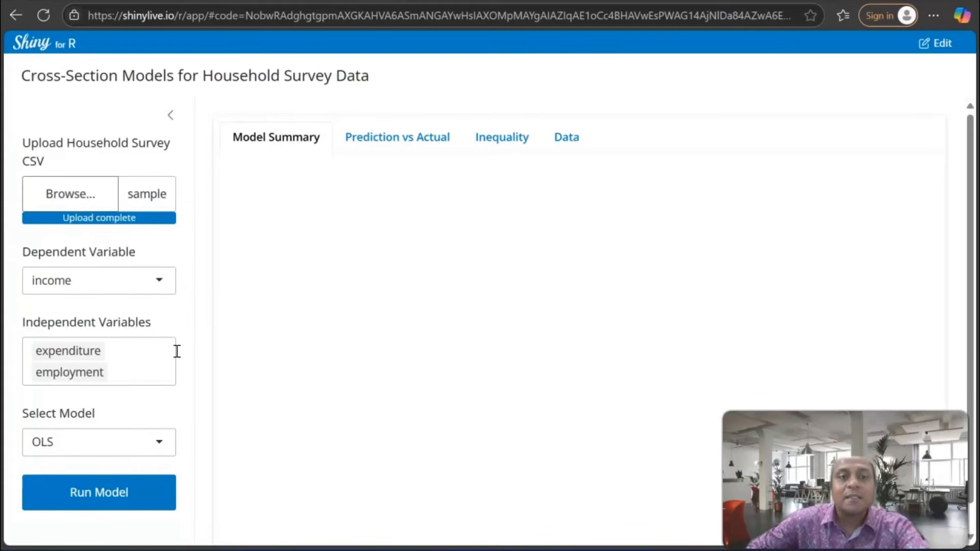
pyautogui.click(120, 492)
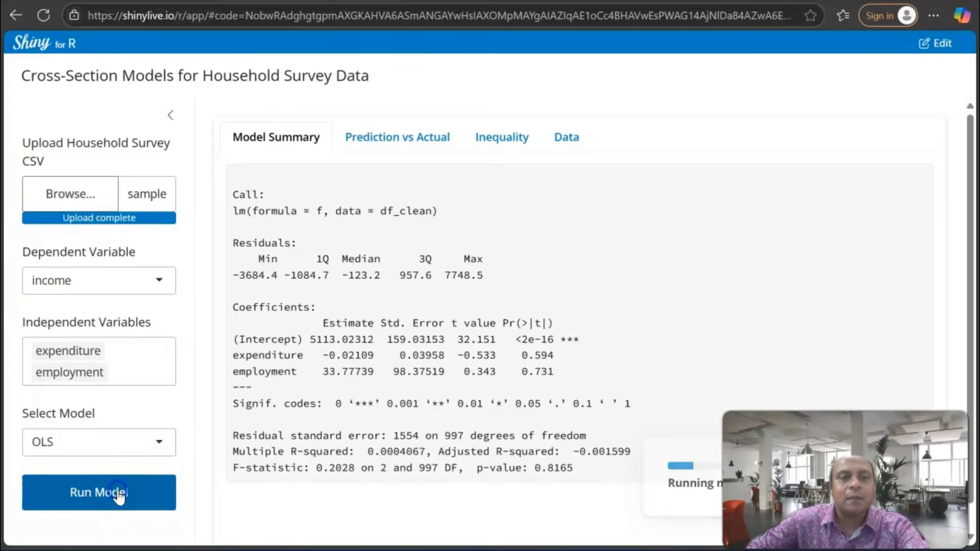
# Check the Prediction vs Actual, Inequality and Data views of the OLS run and return to the model summary
pyautogui.click(373, 143)
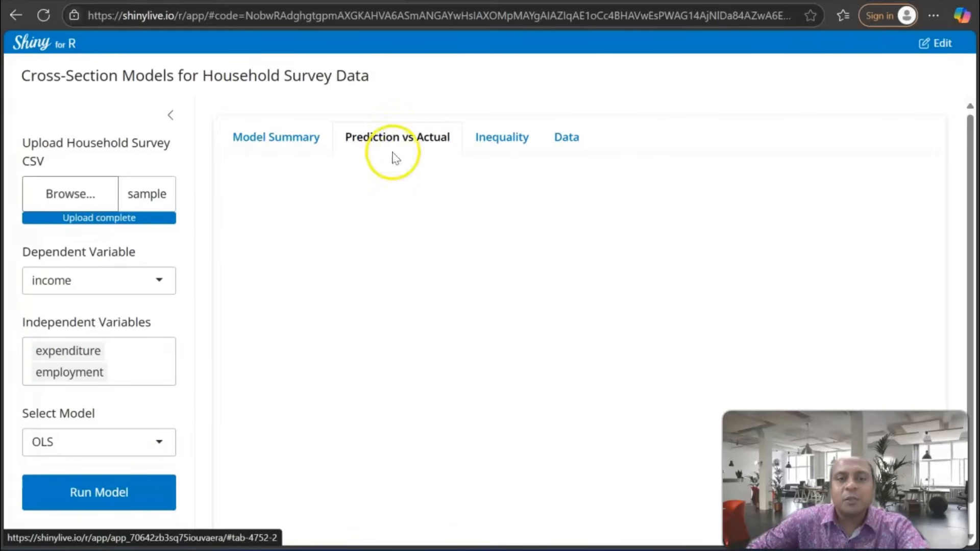
pyautogui.scroll(-1, 396, 263)
pyautogui.click(489, 114)
pyautogui.click(567, 108)
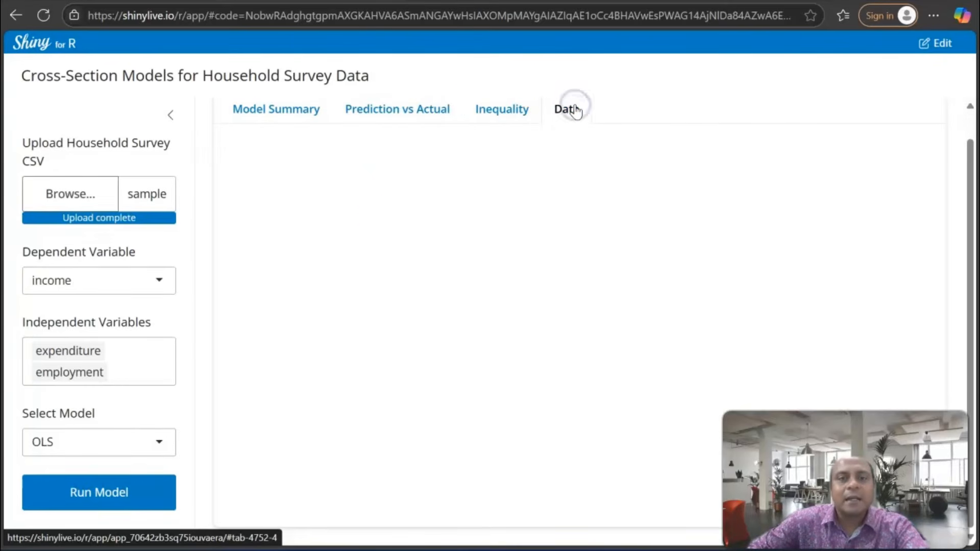
pyautogui.scroll(1, 389, 184)
pyautogui.click(289, 149)
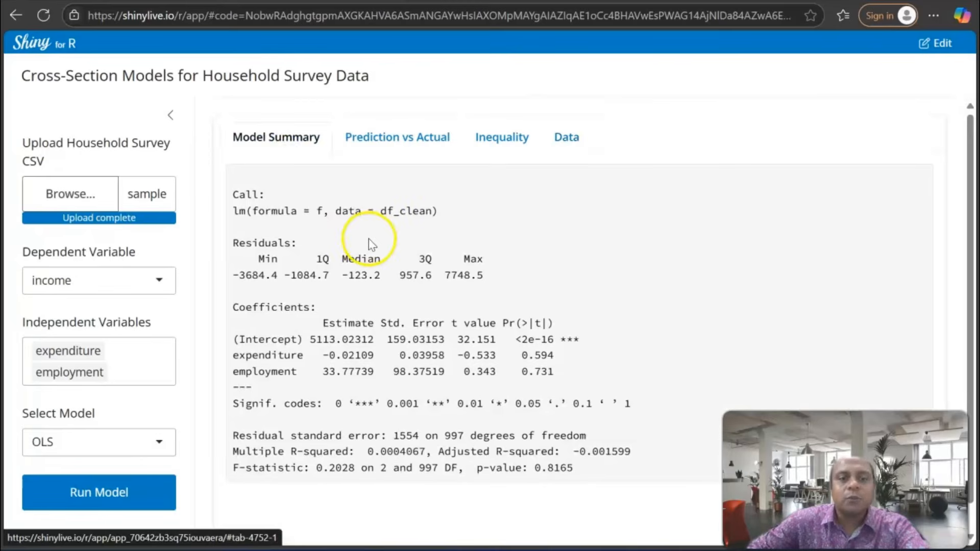
# Upload the sample_household_survey (1) CSV file again to reset the variable selections
pyautogui.click(72, 189)
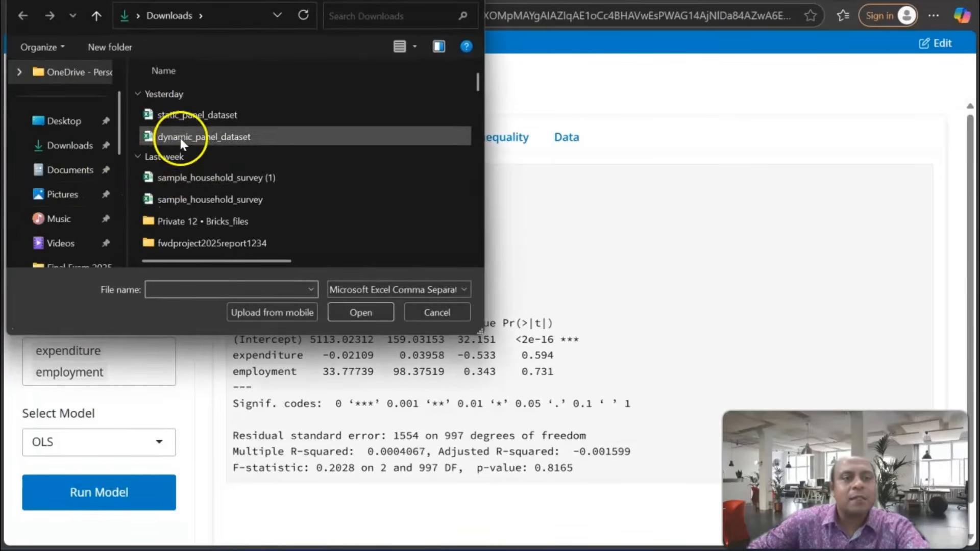
pyautogui.click(184, 178)
pyautogui.click(361, 313)
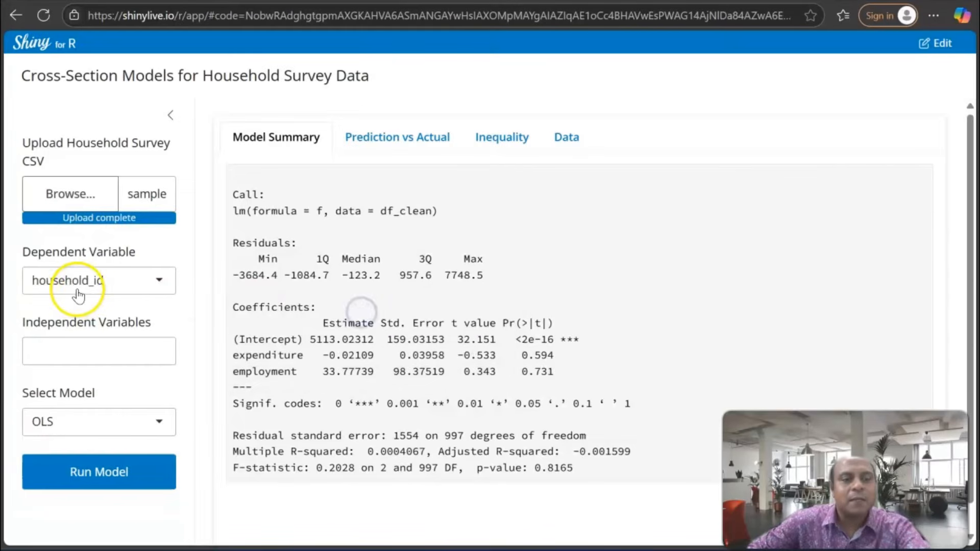
# Select Quantile Regression as the model and choose income as the dependent variable
pyautogui.click(148, 424)
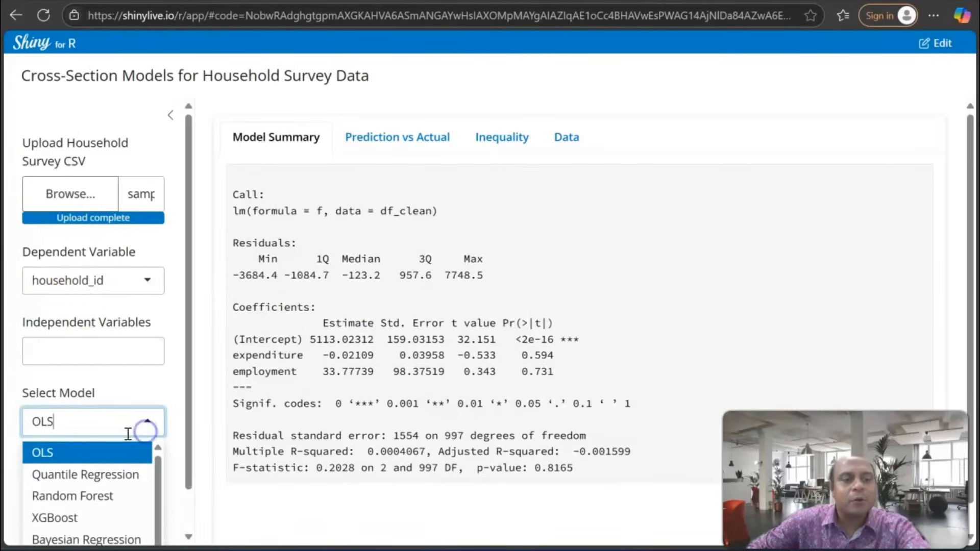
pyautogui.click(124, 432)
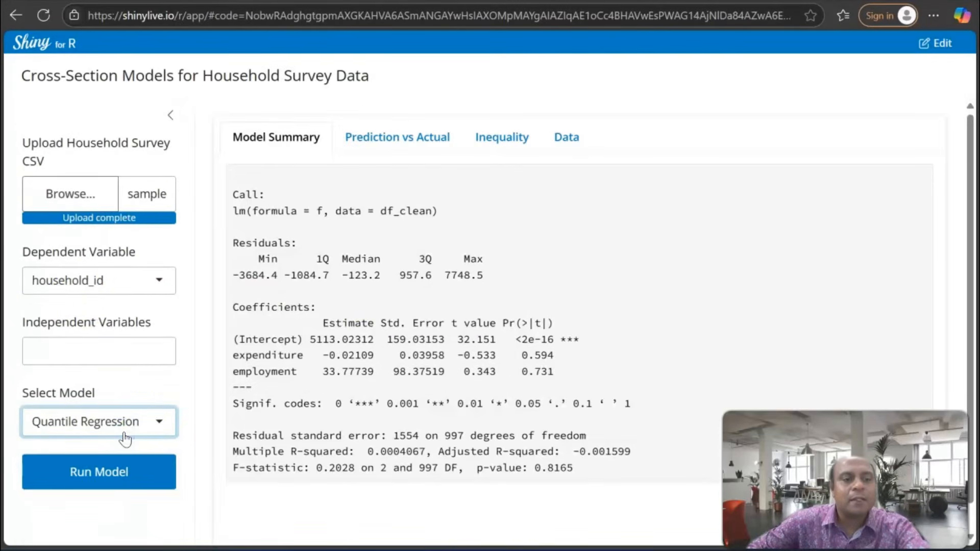
pyautogui.click(136, 284)
pyautogui.click(127, 332)
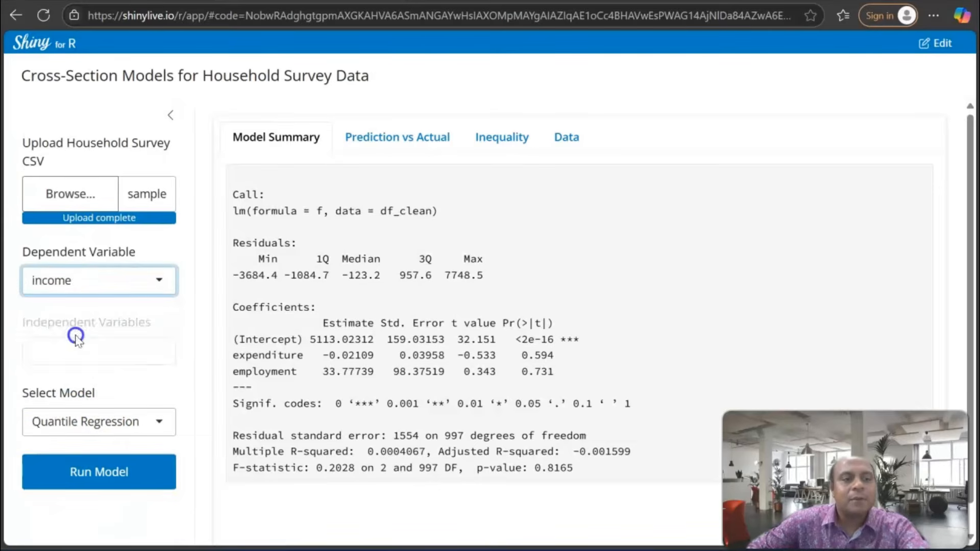
# Add expenditure and employment as the independent variables and run the quantile regression
pyautogui.click(85, 348)
pyautogui.click(70, 404)
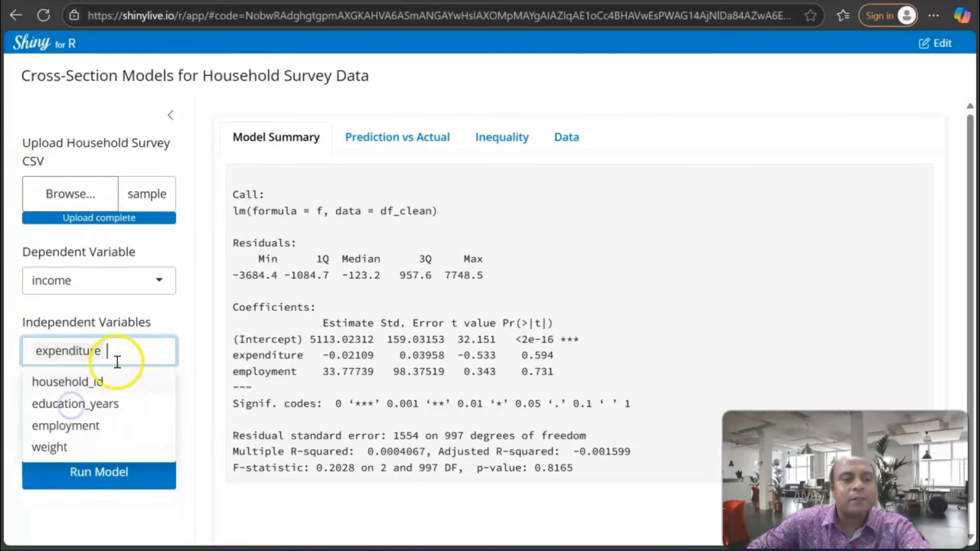
pyautogui.click(88, 424)
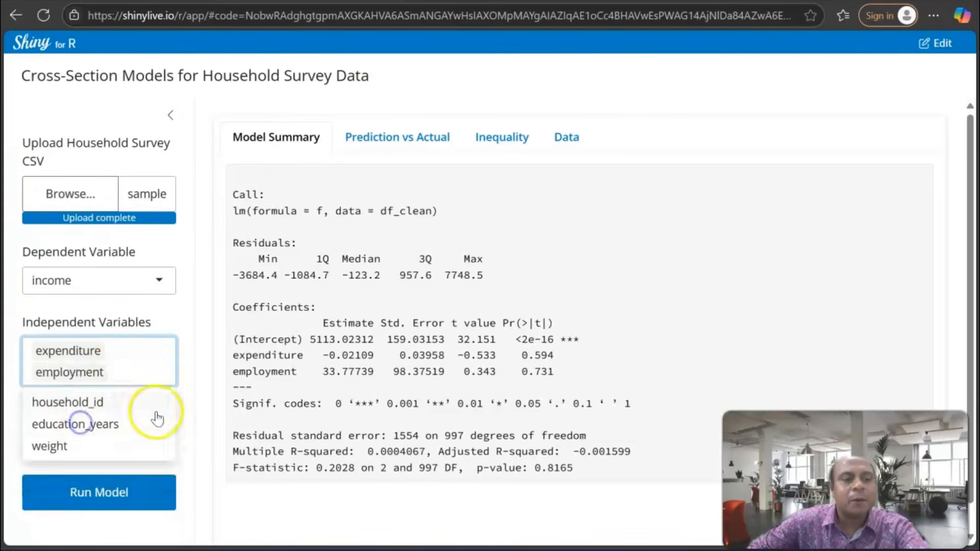
pyautogui.click(125, 492)
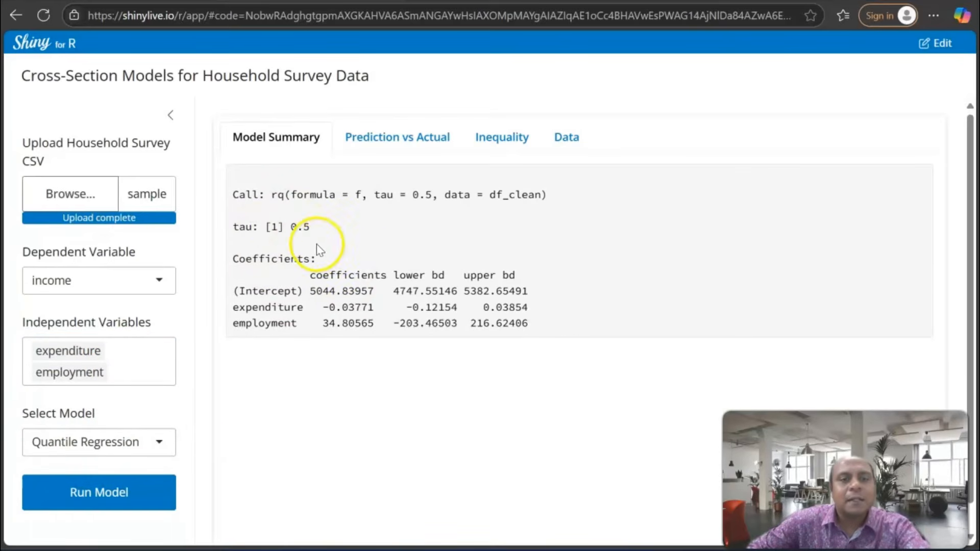
# Examine the Prediction vs Actual, Inequality and Data views of the quantile regression and return to the model summary
pyautogui.click(416, 137)
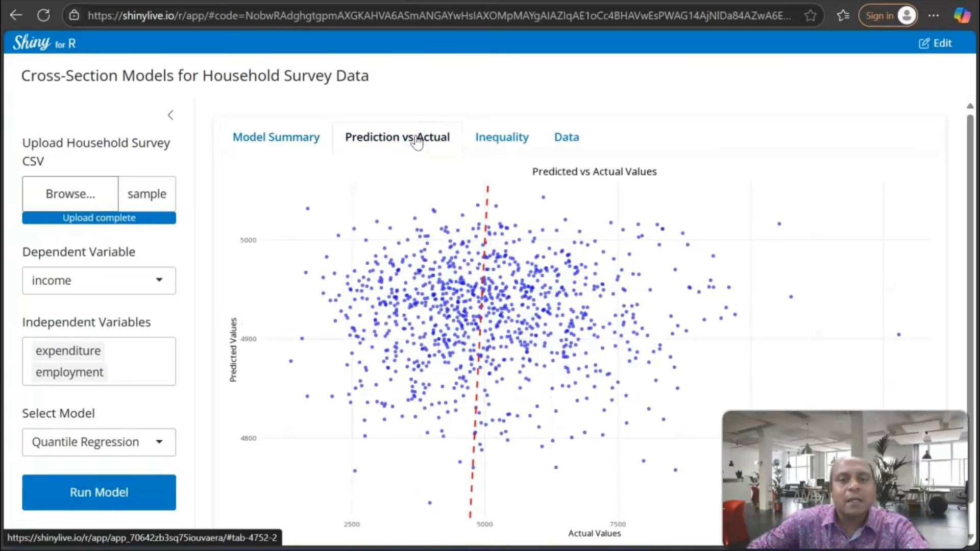
pyautogui.click(418, 143)
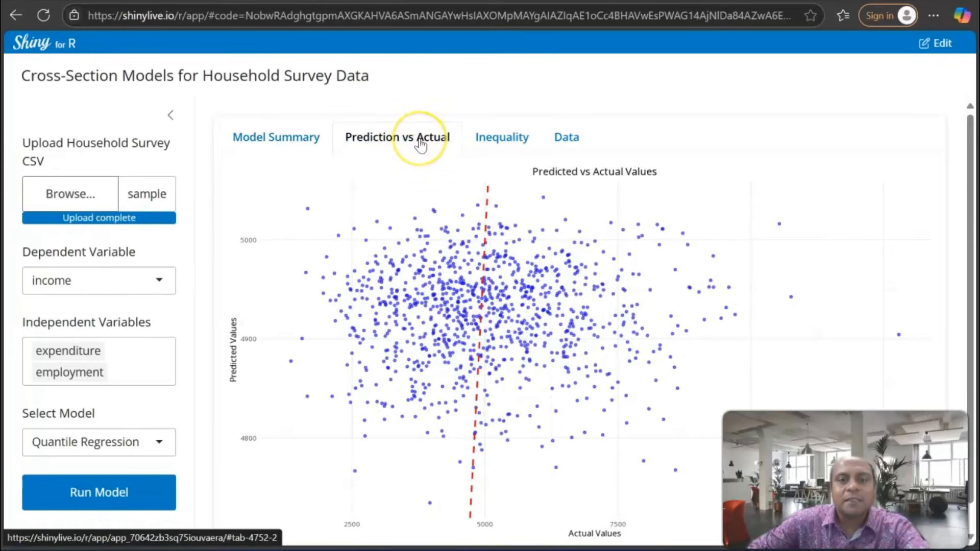
pyautogui.click(493, 132)
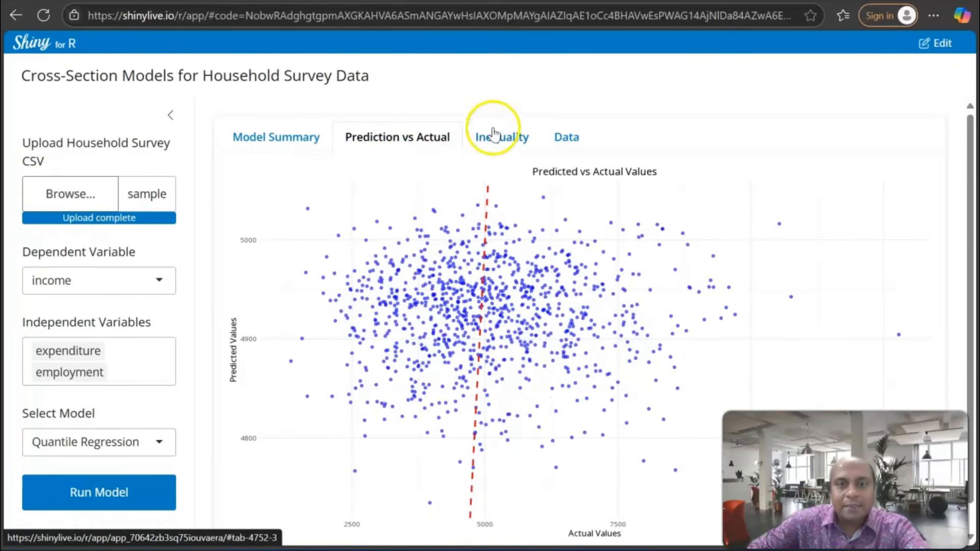
pyautogui.scroll(-1, 495, 209)
pyautogui.scroll(1, 499, 212)
pyautogui.click(567, 140)
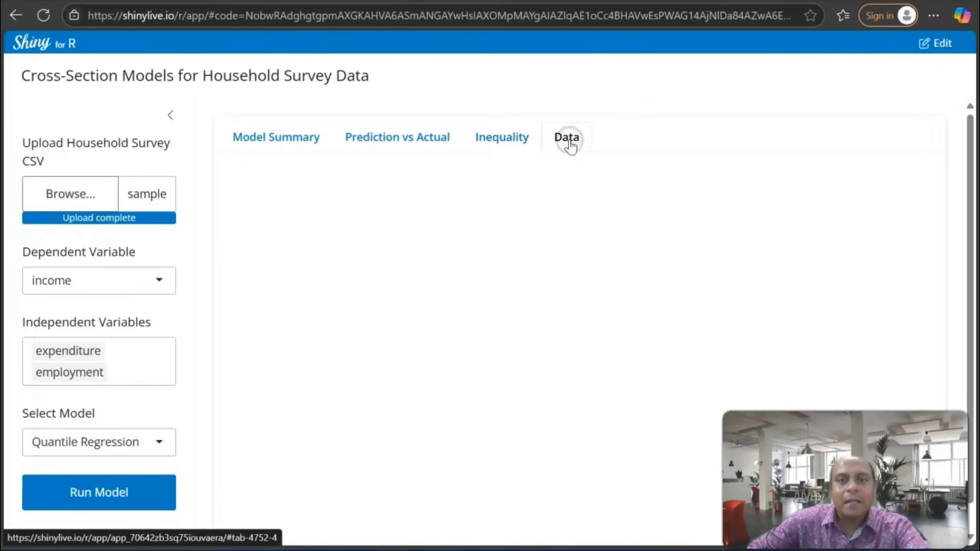
pyautogui.click(276, 146)
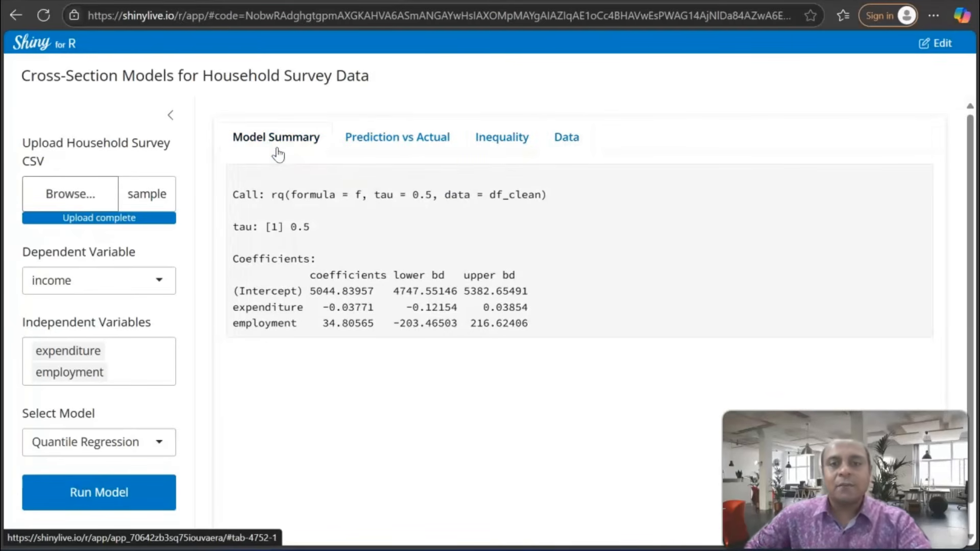